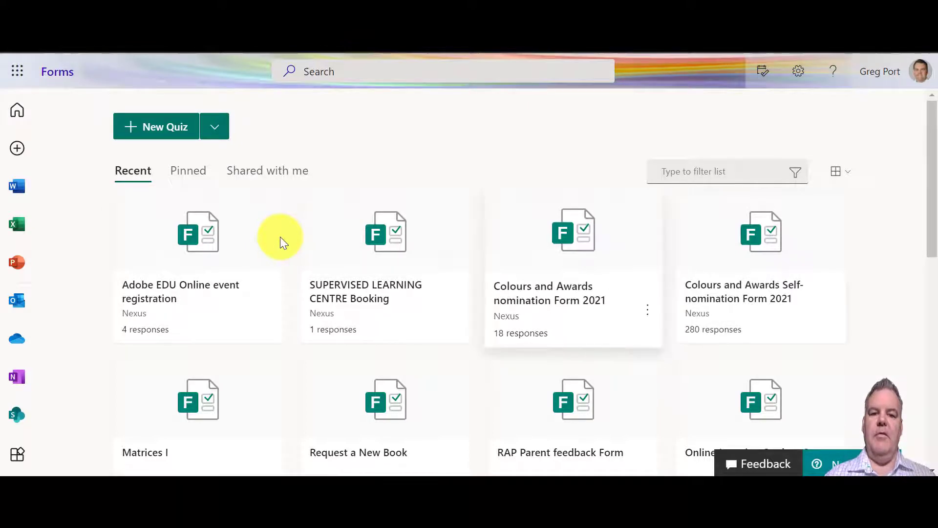
# Step: Open the complete list of personal forms, look through it and return to the overview
pyautogui.scroll(-8, 280, 236)
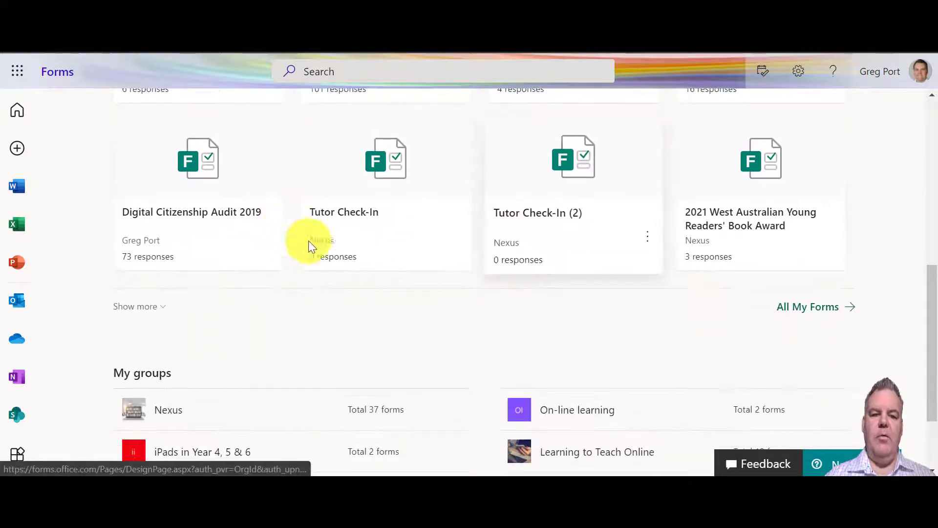
pyautogui.click(792, 312)
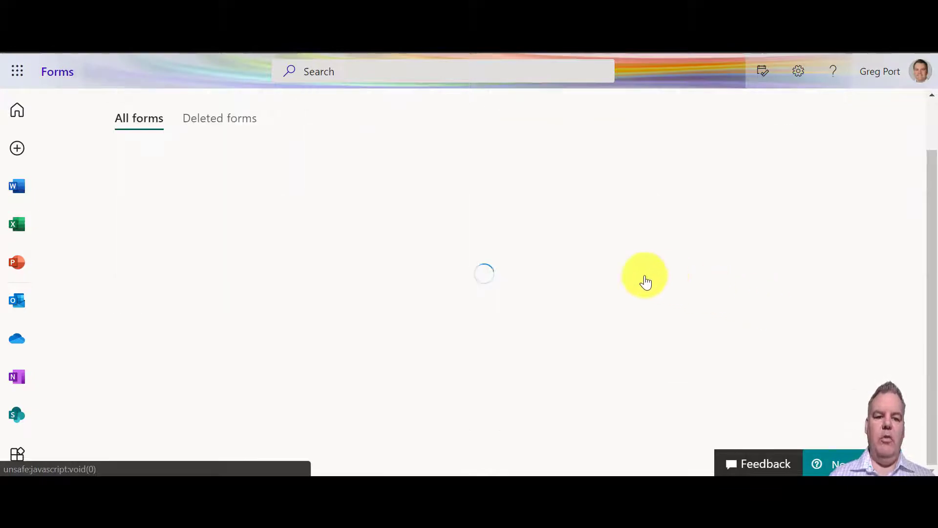
pyautogui.scroll(-2, 543, 259)
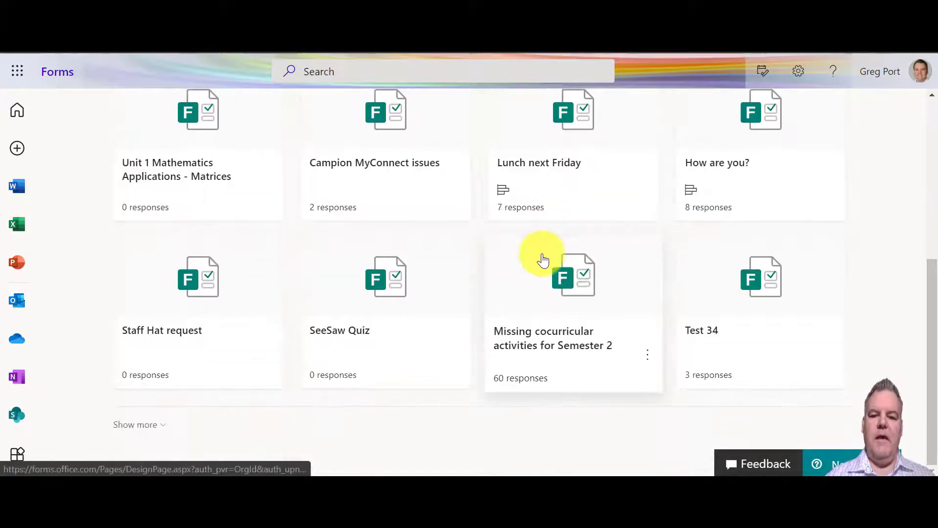
pyautogui.scroll(6, 543, 260)
pyautogui.scroll(-6, 542, 260)
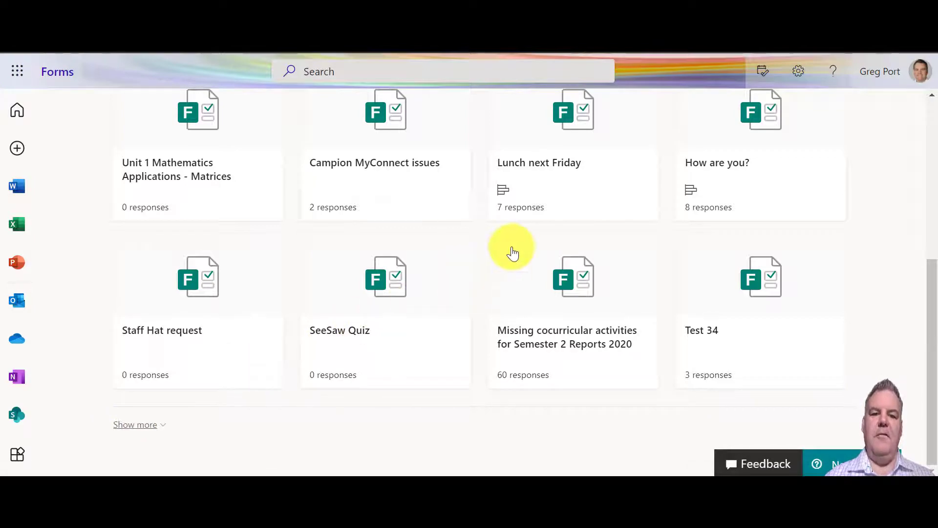
pyautogui.scroll(-3, 511, 252)
pyautogui.scroll(10, 510, 252)
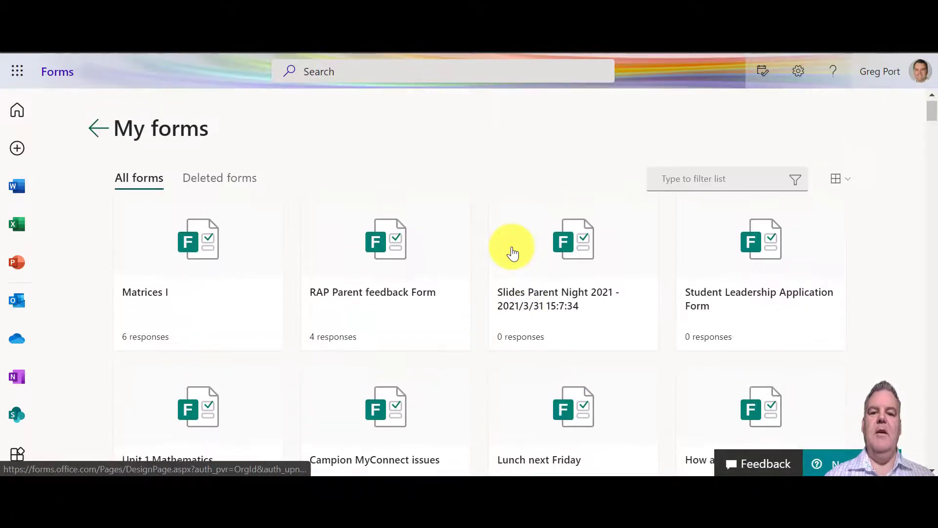
pyautogui.click(104, 141)
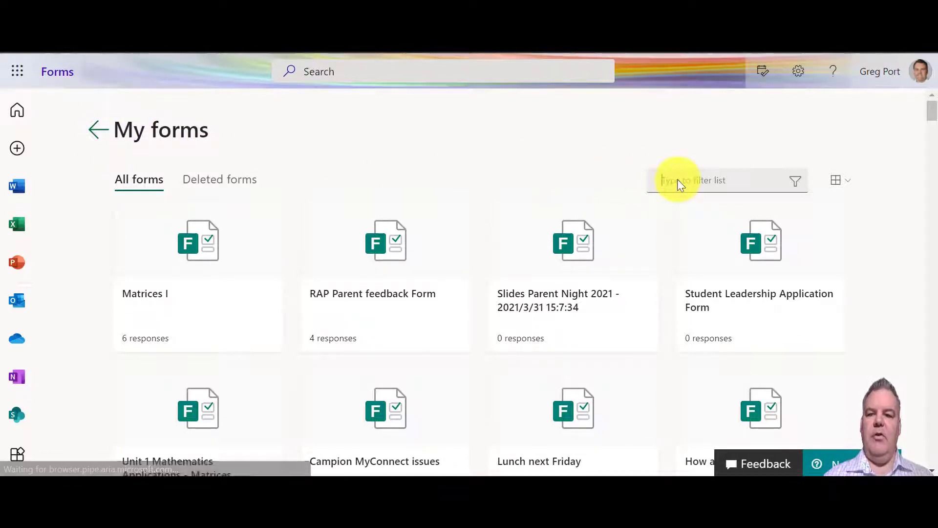
# Step: Open the "Adobe EDU Online event registration" form from the Nexus group's forms
pyautogui.scroll(-10, 474, 279)
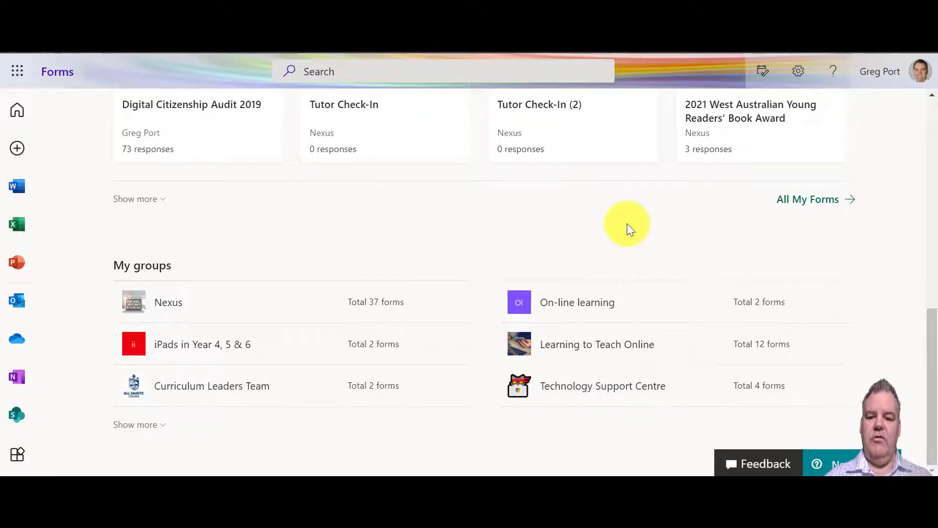
pyautogui.click(173, 304)
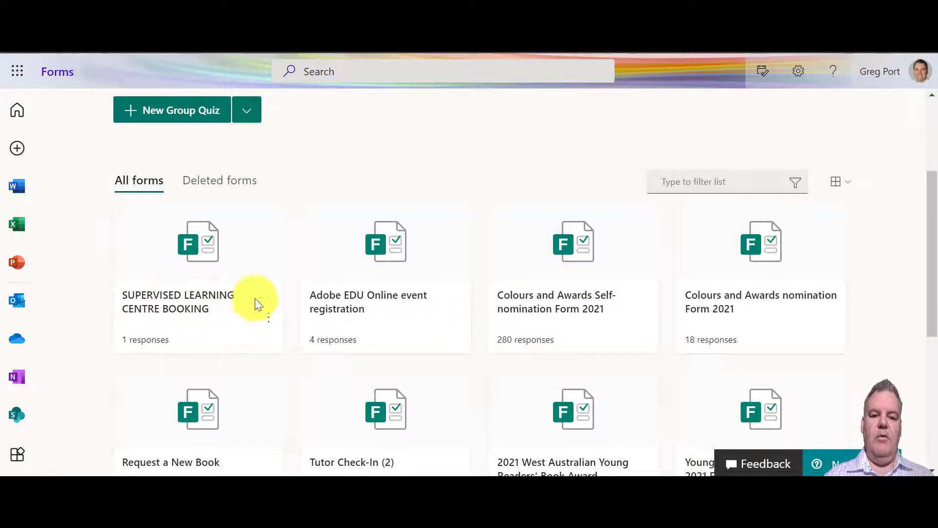
pyautogui.click(339, 304)
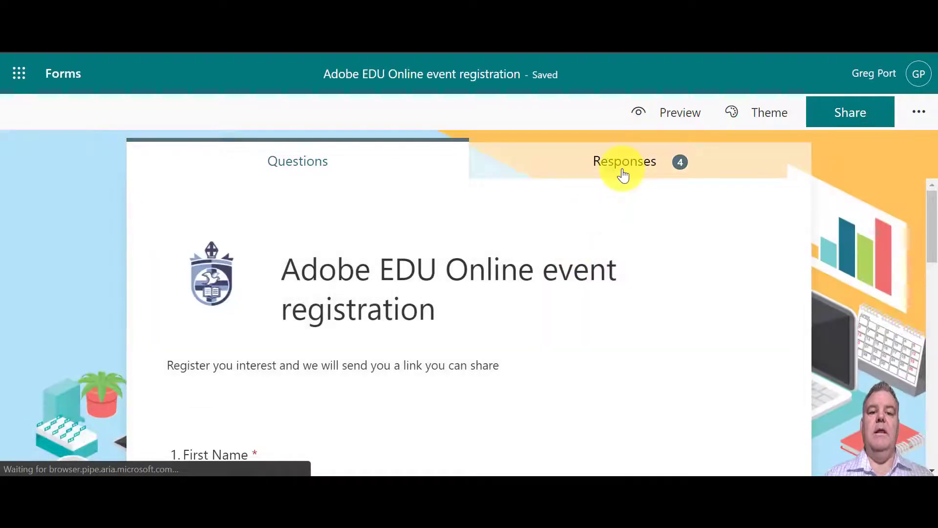
# Step: Examine the registration form's responses and their Excel workbook, and return to the form in Microsoft Forms
pyautogui.click(624, 174)
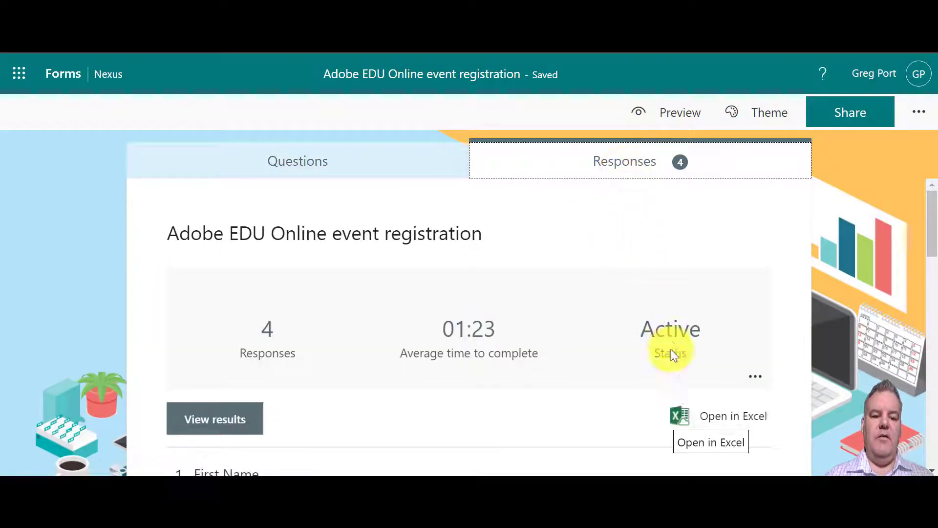
pyautogui.click(690, 421)
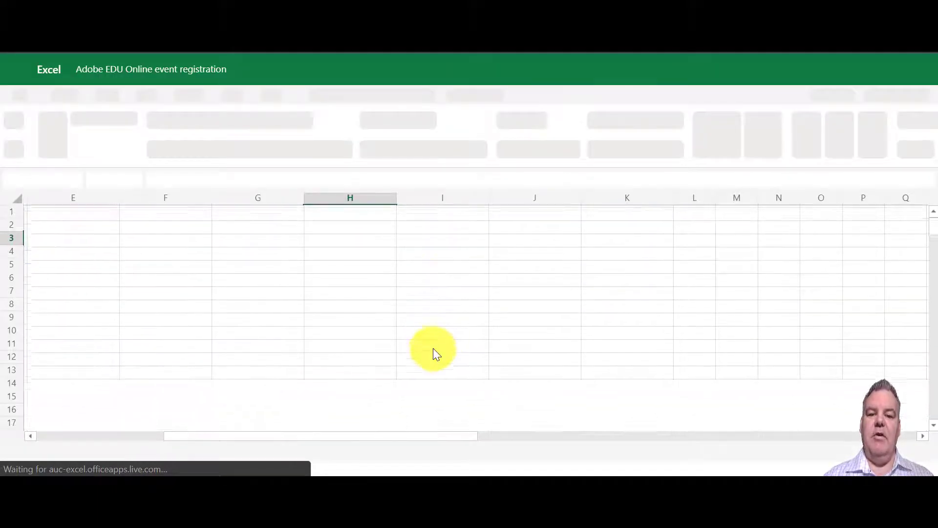
pyautogui.scroll(-5, 436, 353)
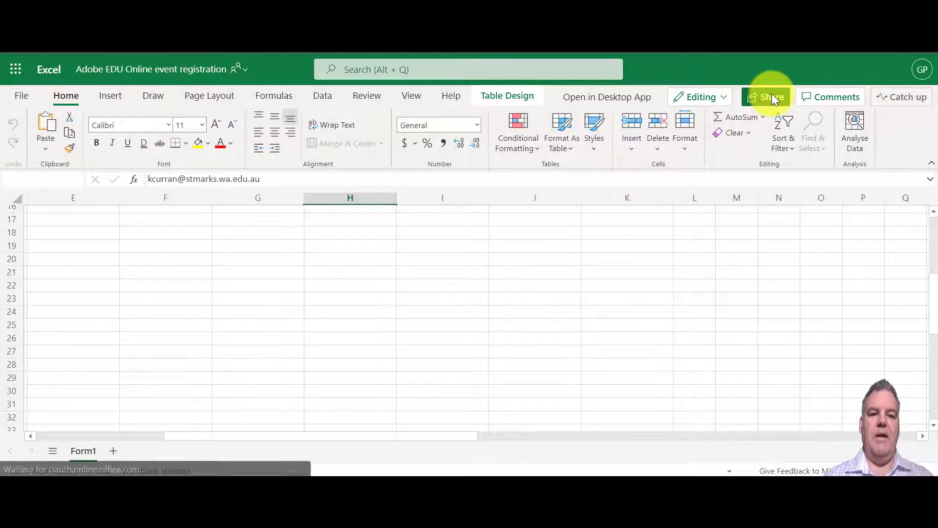
pyautogui.hotkey('ctrl', 'shift', 'Tab')
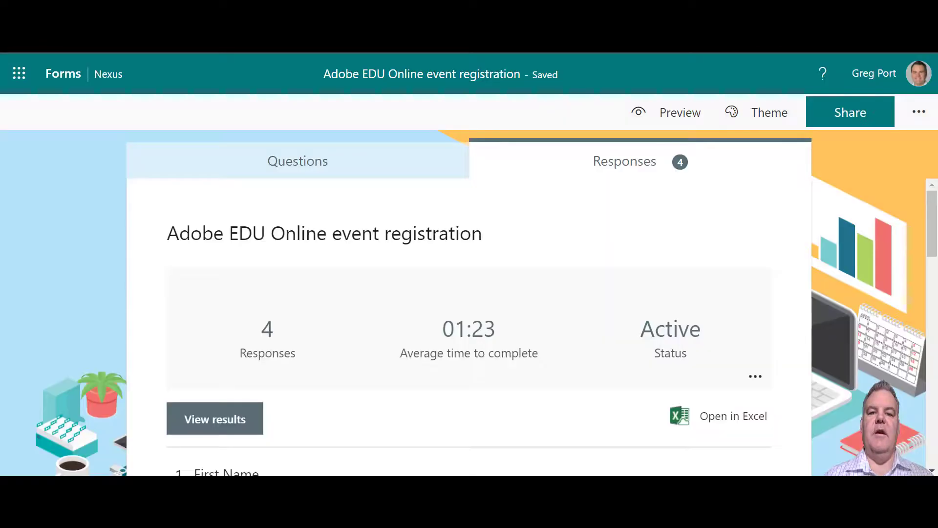
# Step: Leave the registration form for the Forms home page and create a new blank form
pyautogui.click(311, 165)
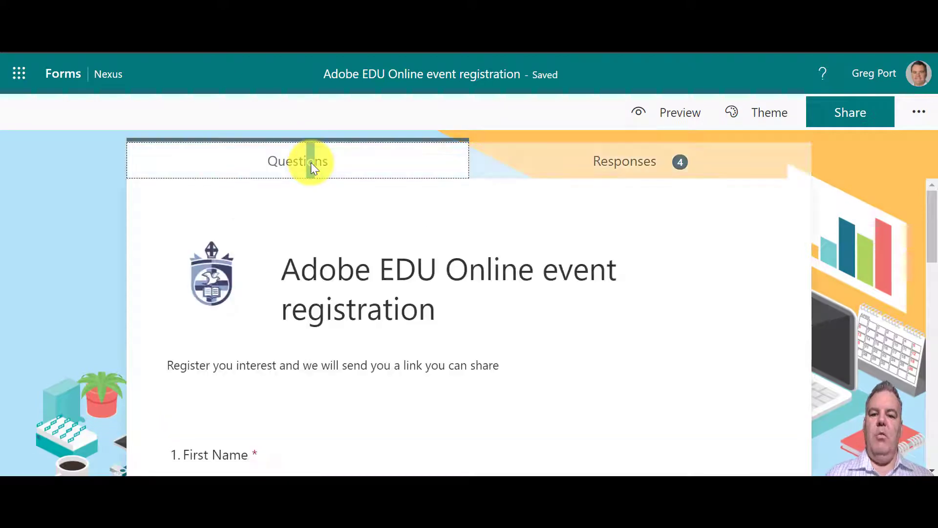
pyautogui.click(65, 75)
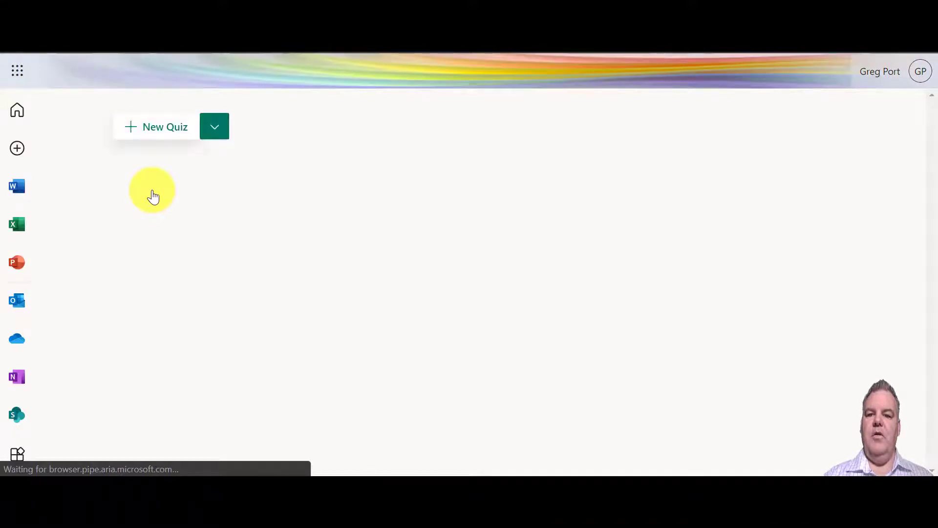
pyautogui.click(217, 133)
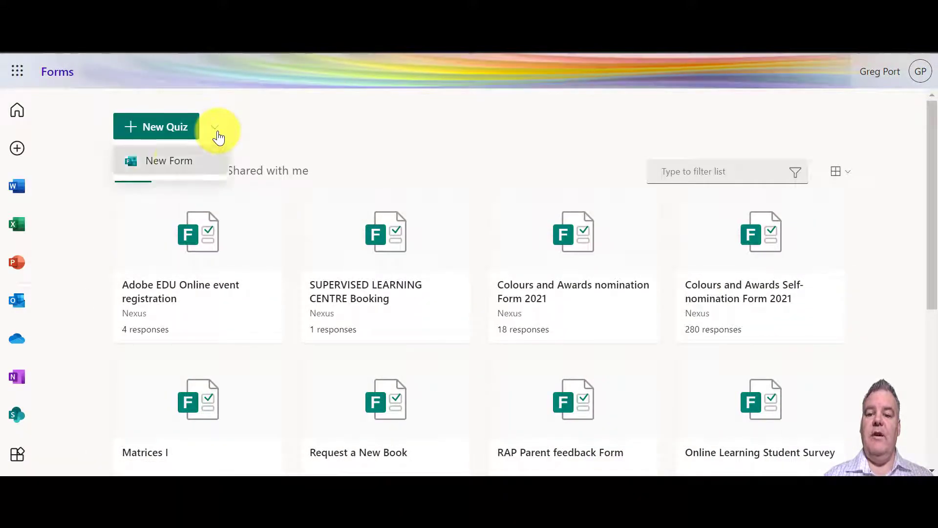
pyautogui.click(178, 164)
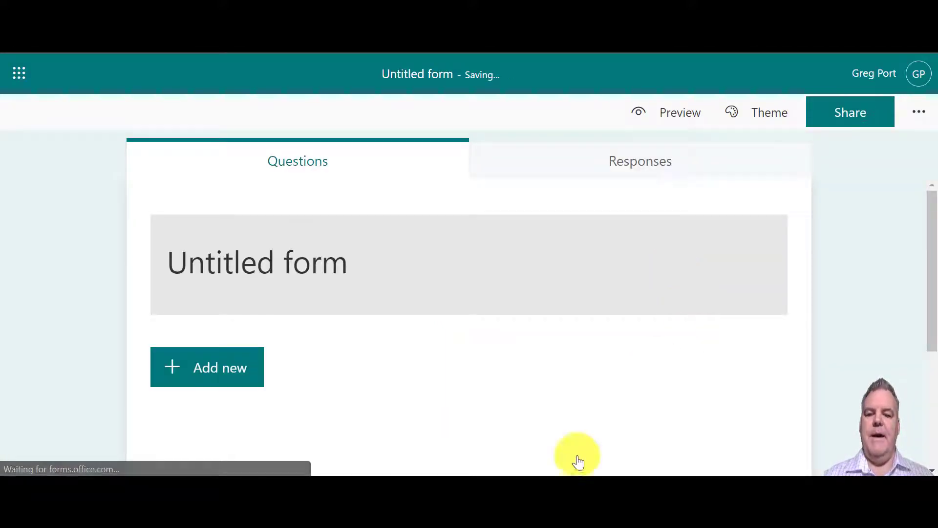
# Step: Title the new form "Test 1" and open the theme choices
pyautogui.click(363, 262)
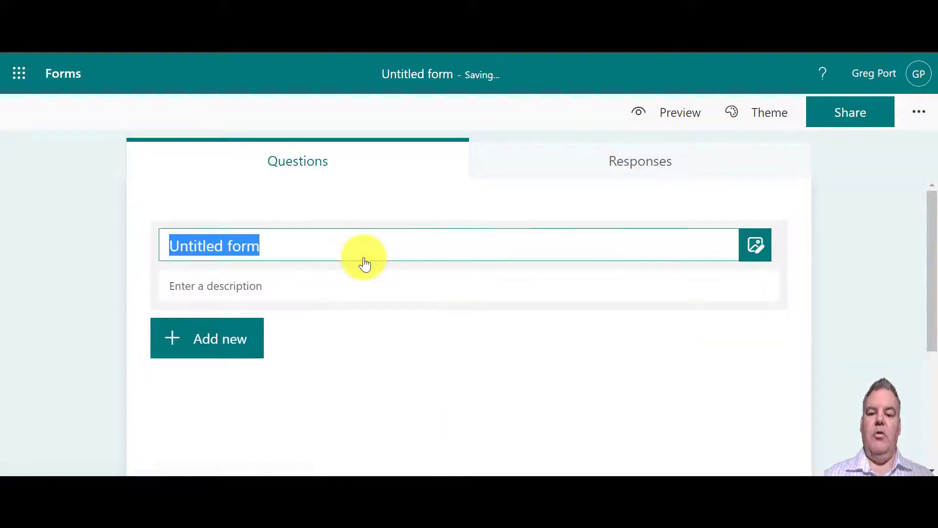
pyautogui.write('Test ')
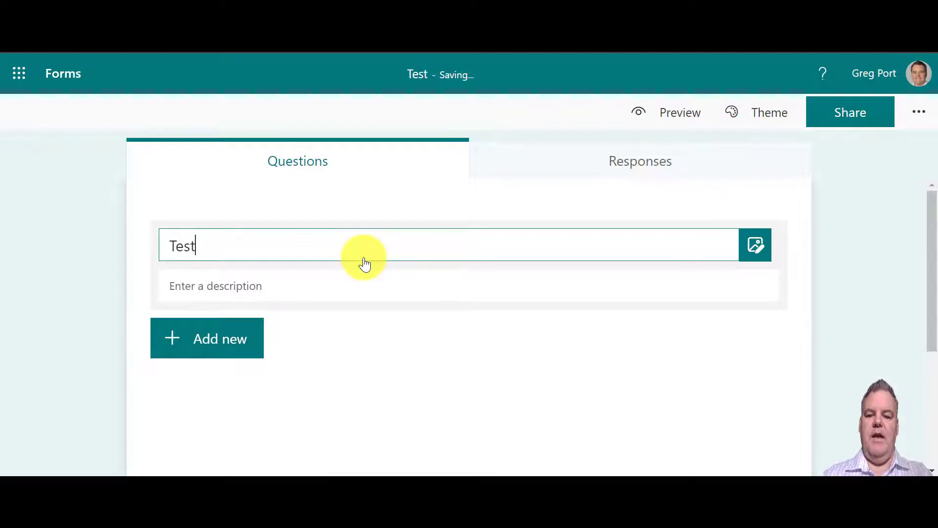
pyautogui.write('1')
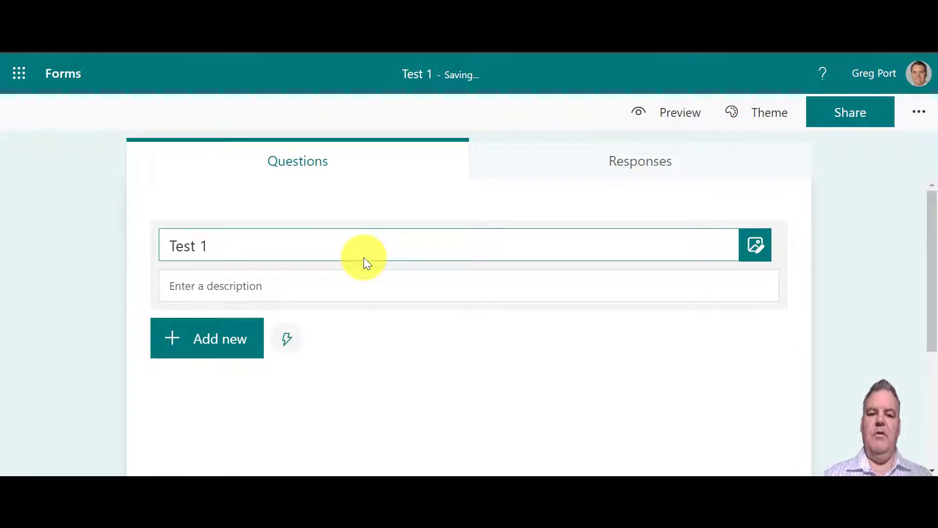
pyautogui.click(745, 114)
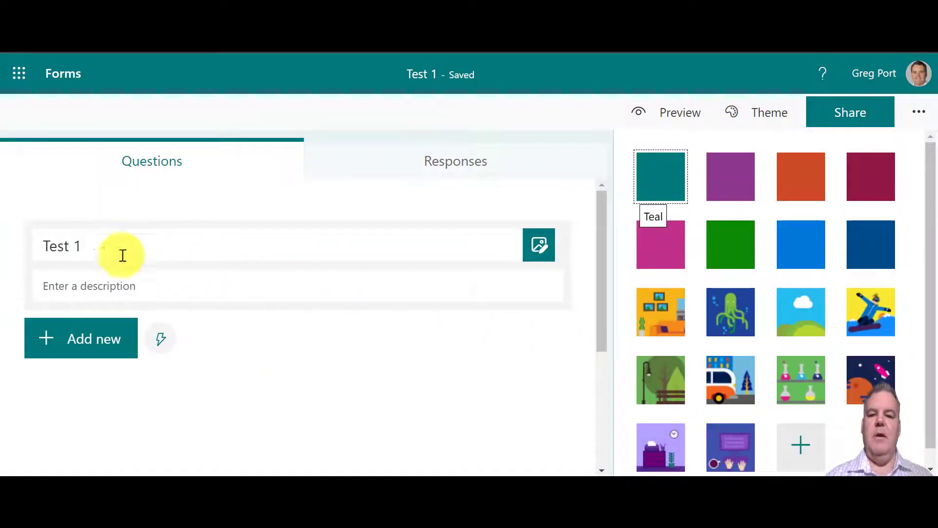
# Step: Replace the form's title with "Educator Impact"
pyautogui.moveTo(97, 250); pyautogui.dragTo(37, 246)
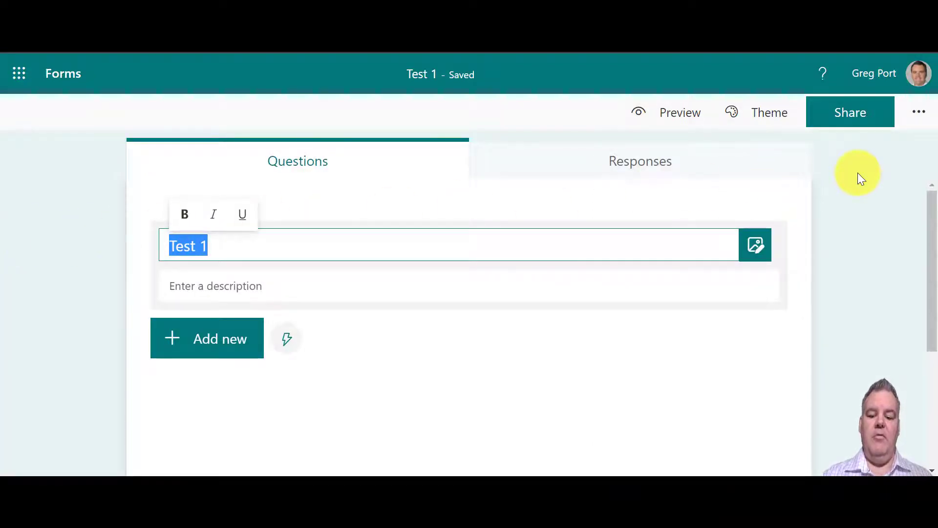
pyautogui.write('Edu')
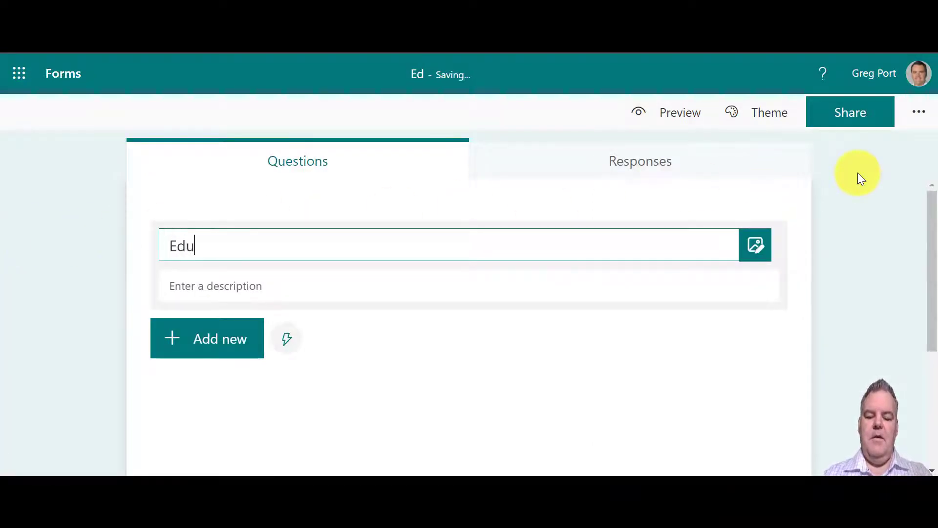
pyautogui.write('cator Ima')
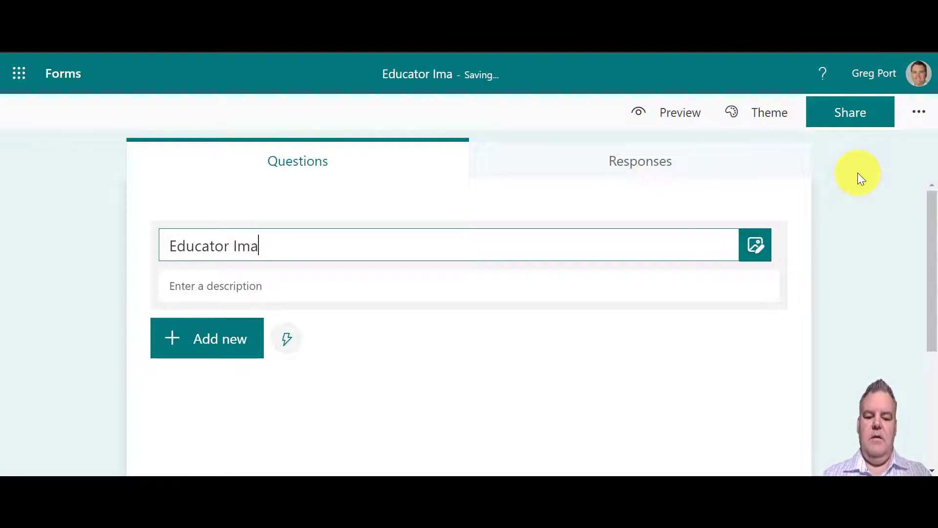
pyautogui.press('BackSpace')
pyautogui.write('pact')
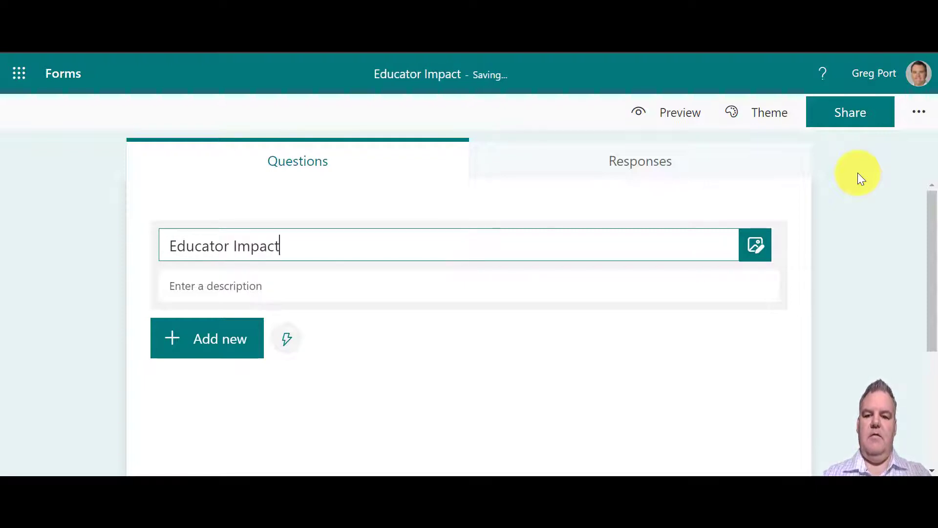
# Step: Apply the preset picture theme showing hands at a blue-purple desk to the form
pyautogui.click(771, 116)
pyautogui.scroll(-1, 760, 237)
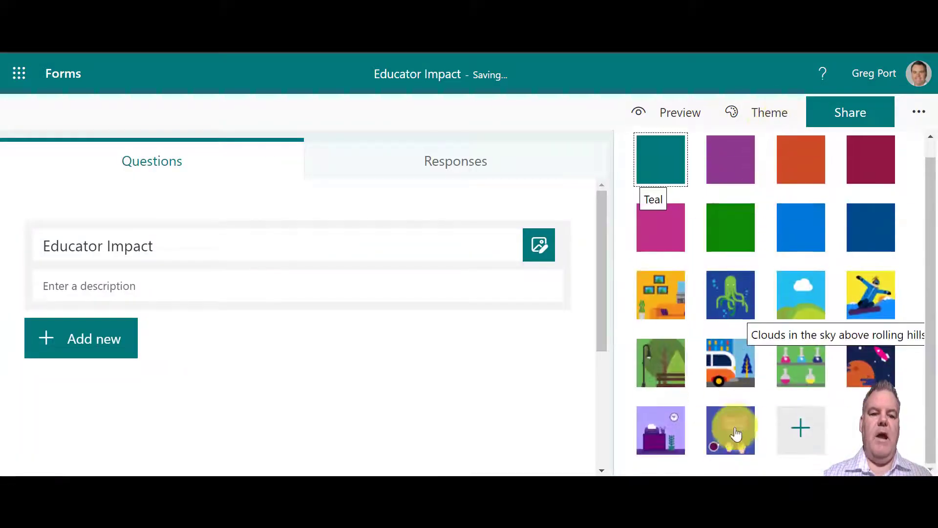
pyautogui.click(735, 433)
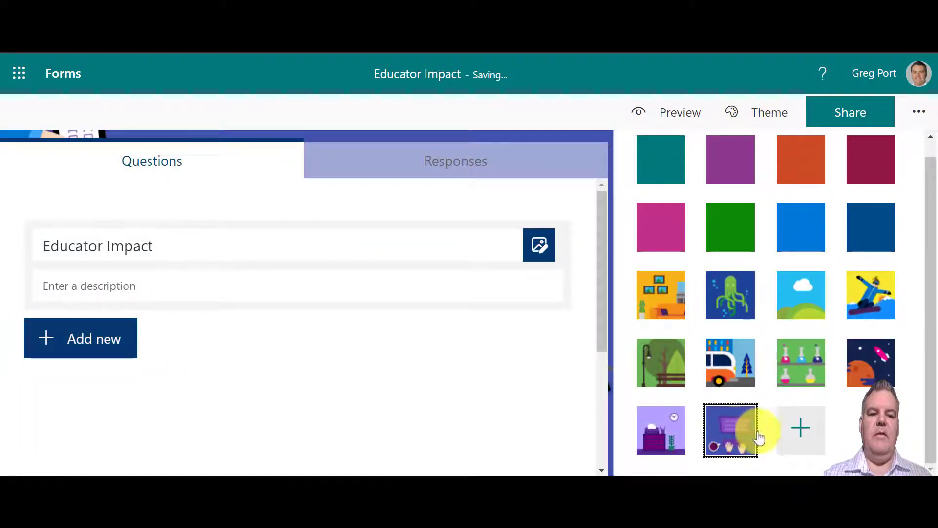
# Step: Give the form a custom theme colour with hex code 003468 and preview the form
pyautogui.click(804, 437)
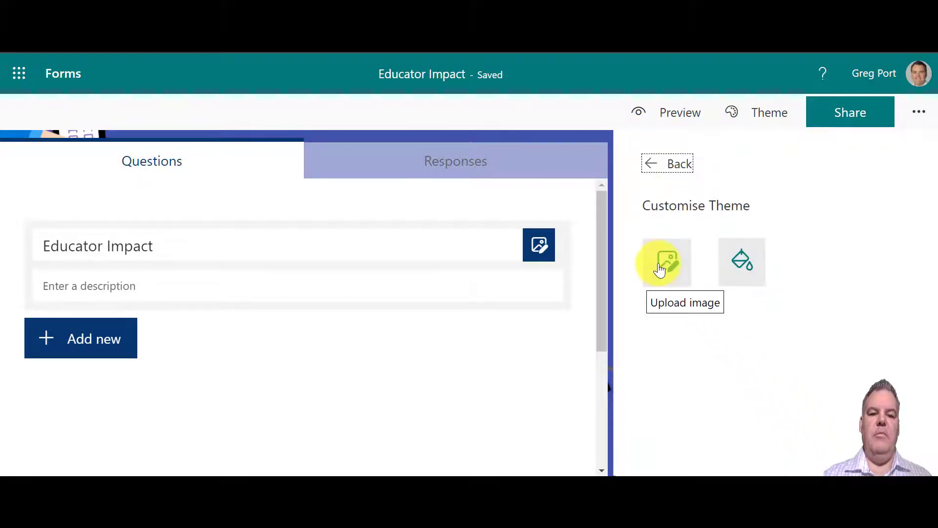
pyautogui.click(748, 268)
pyautogui.press('BackSpace')
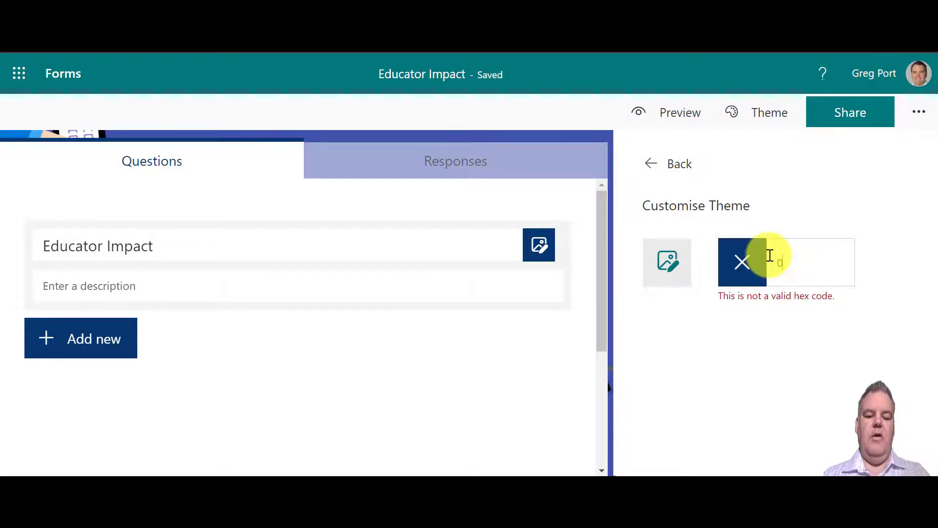
pyautogui.write('003468')
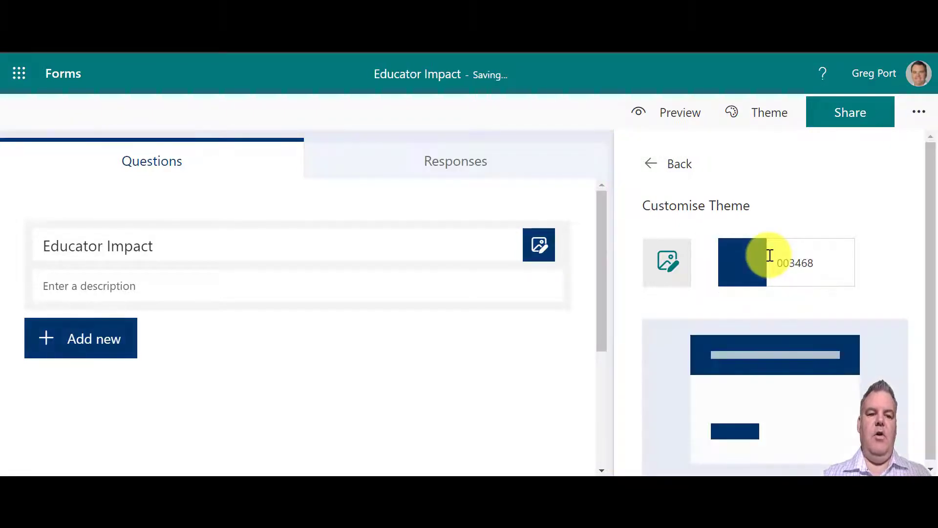
pyautogui.click(652, 166)
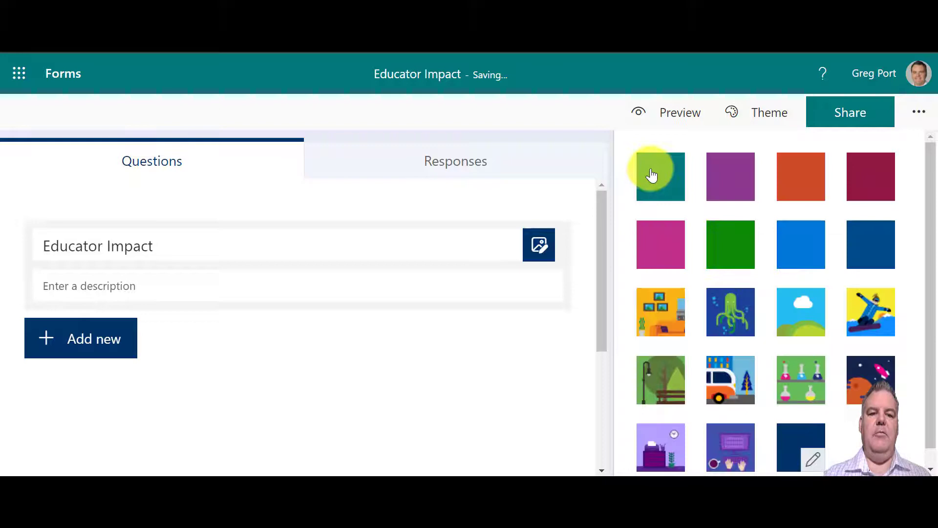
pyautogui.click(674, 122)
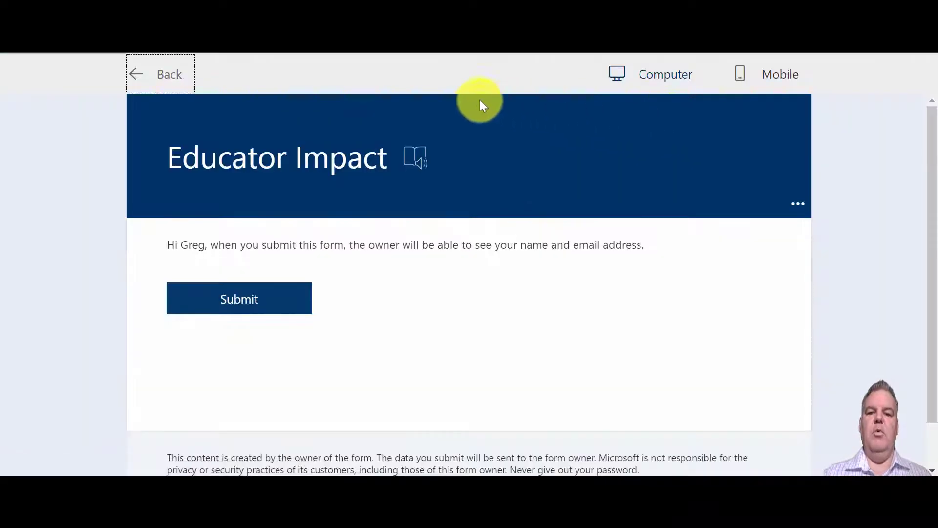
pyautogui.click(163, 74)
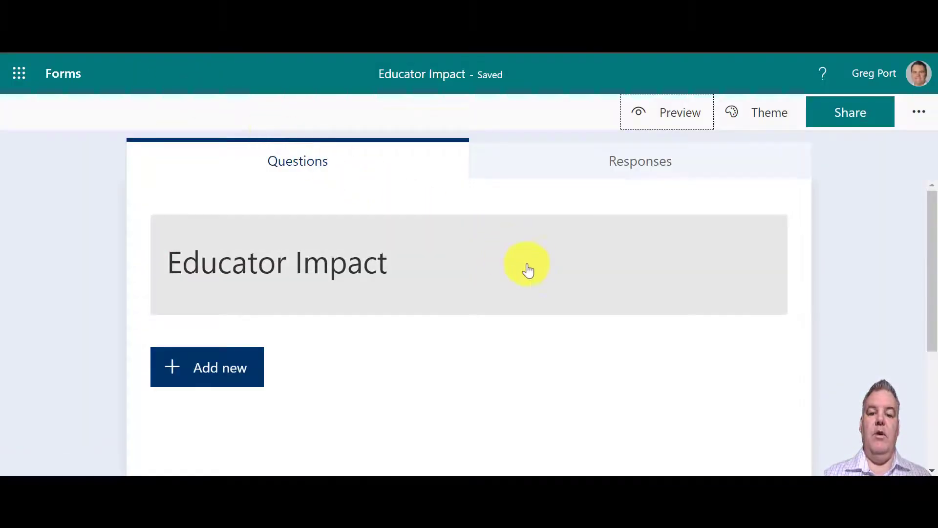
# Step: Insert the first image found for "Crest", the blue shield with a cross, beside the form title and preview the form
pyautogui.click(542, 278)
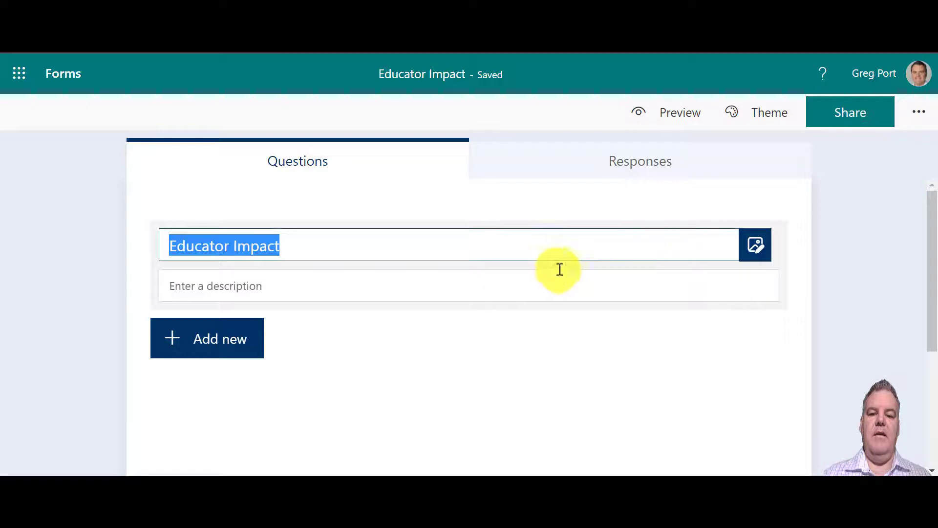
pyautogui.click(756, 247)
pyautogui.click(582, 223)
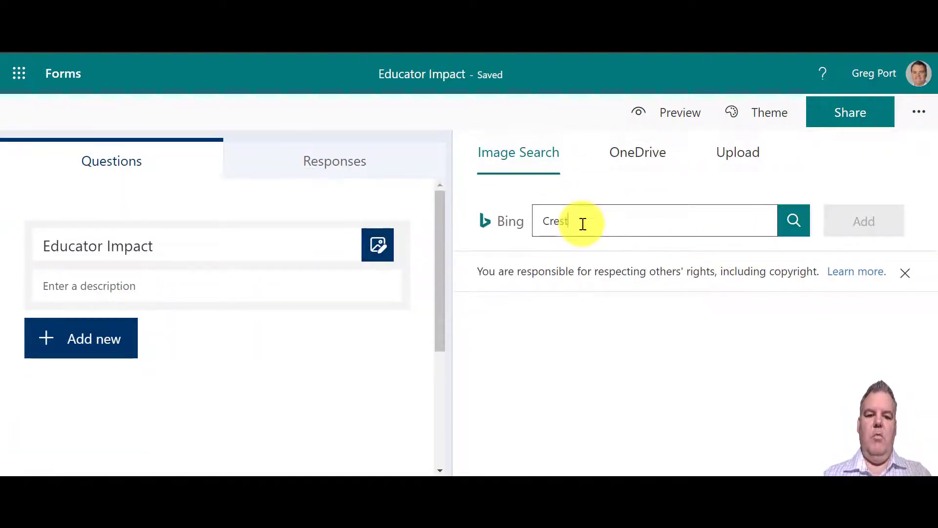
pyautogui.write('Crest')
pyautogui.press('Return')
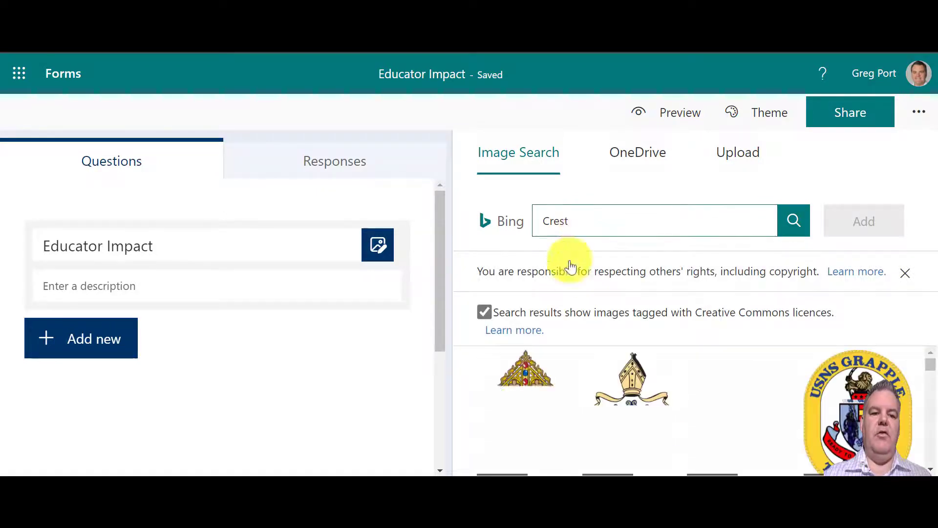
pyautogui.click(516, 432)
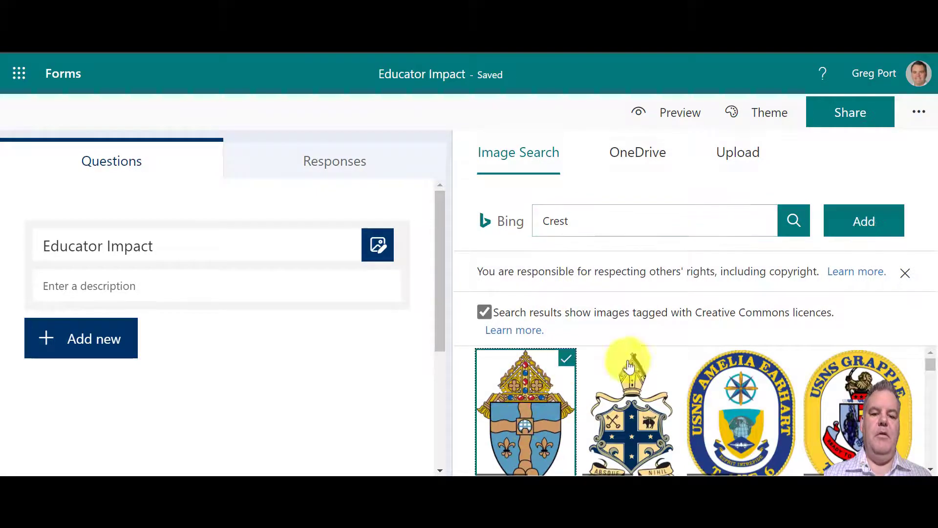
pyautogui.click(866, 220)
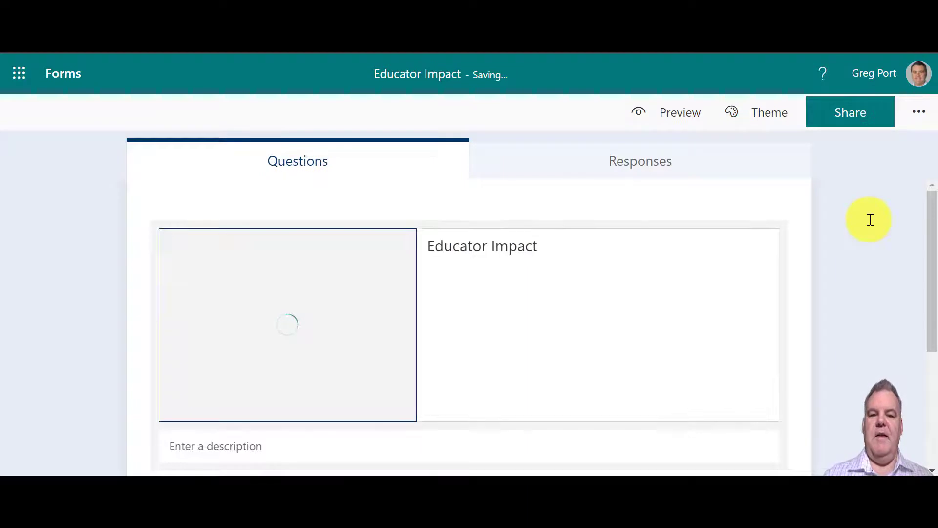
pyautogui.click(672, 116)
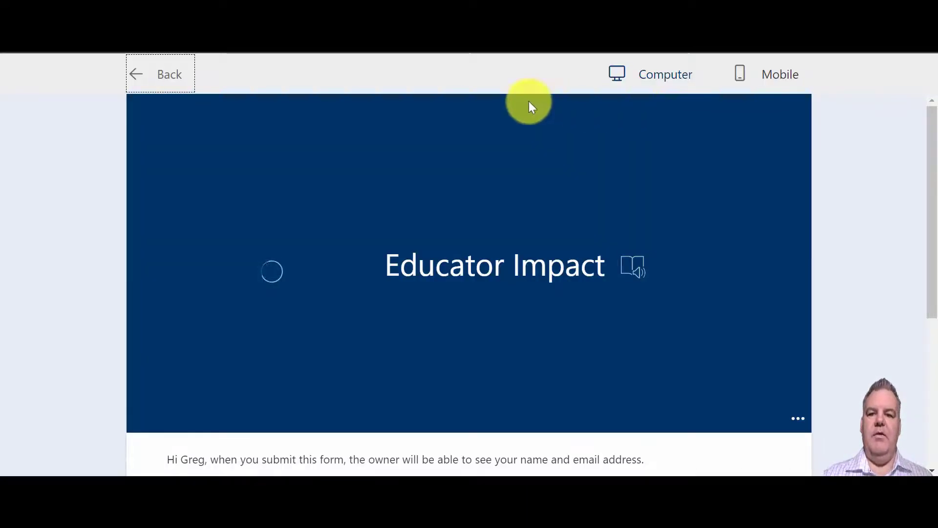
pyautogui.click(142, 78)
# Step: Add a Likert question below the form's title
pyautogui.scroll(-3, 238, 285)
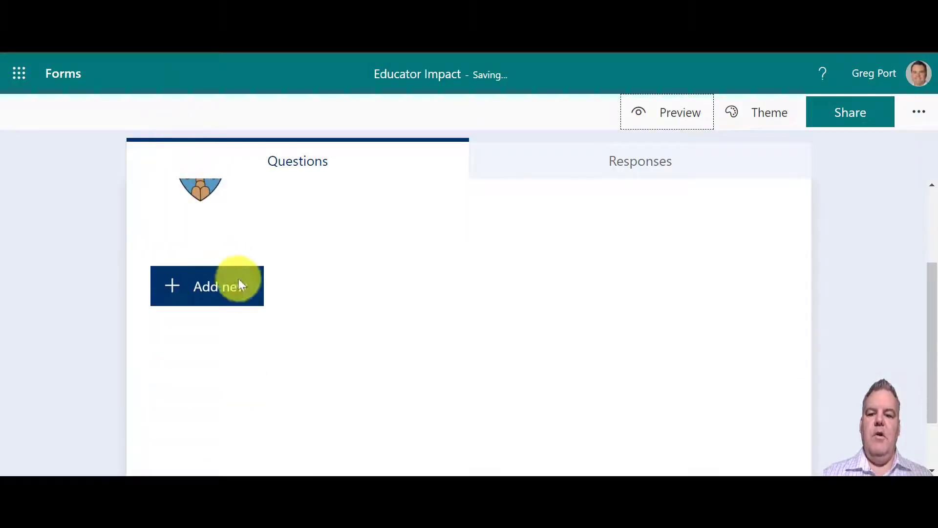
pyautogui.click(238, 285)
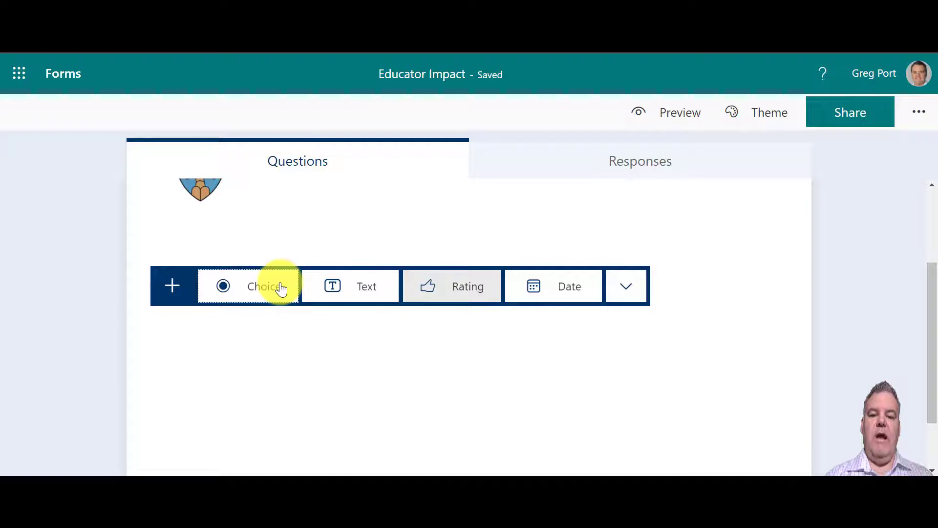
pyautogui.click(634, 294)
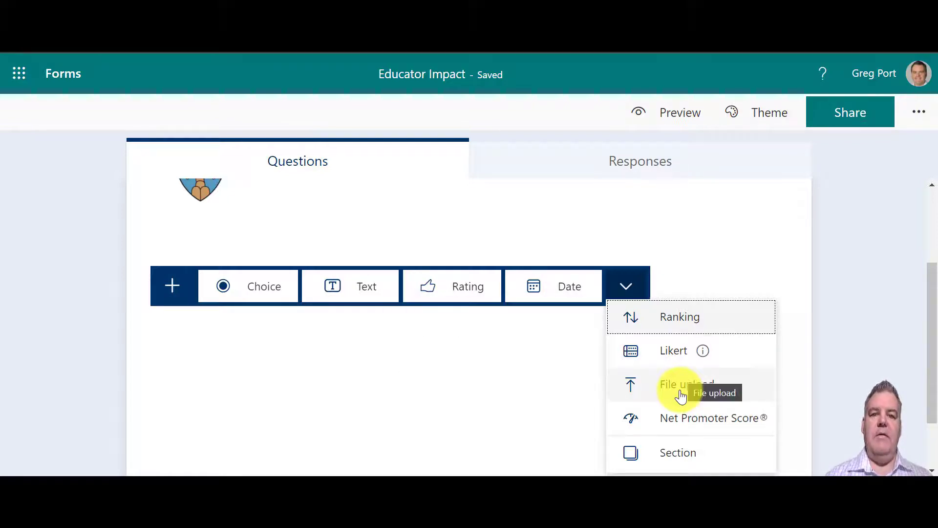
pyautogui.click(678, 353)
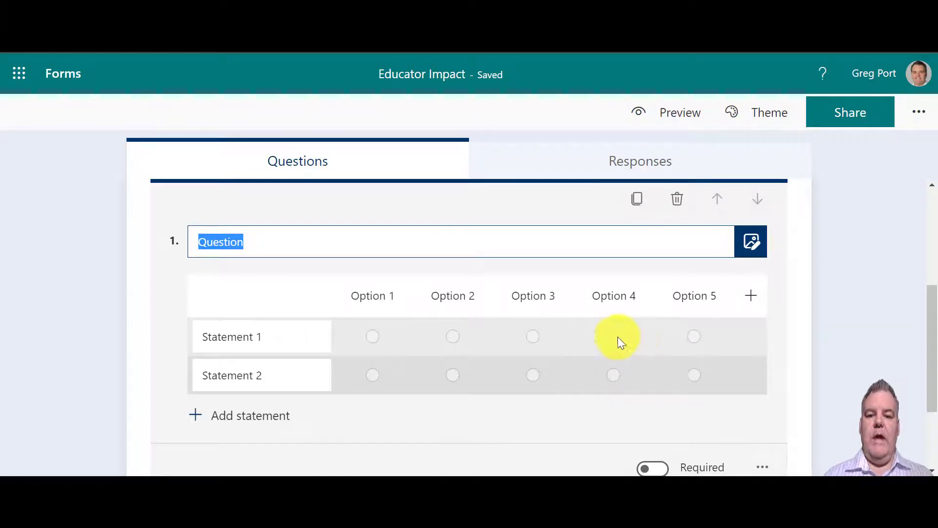
# Step: Label the Likert question's five options Poor, Fair, Good, Very good and Excellent, using the suggested labels after the first
pyautogui.click(398, 300)
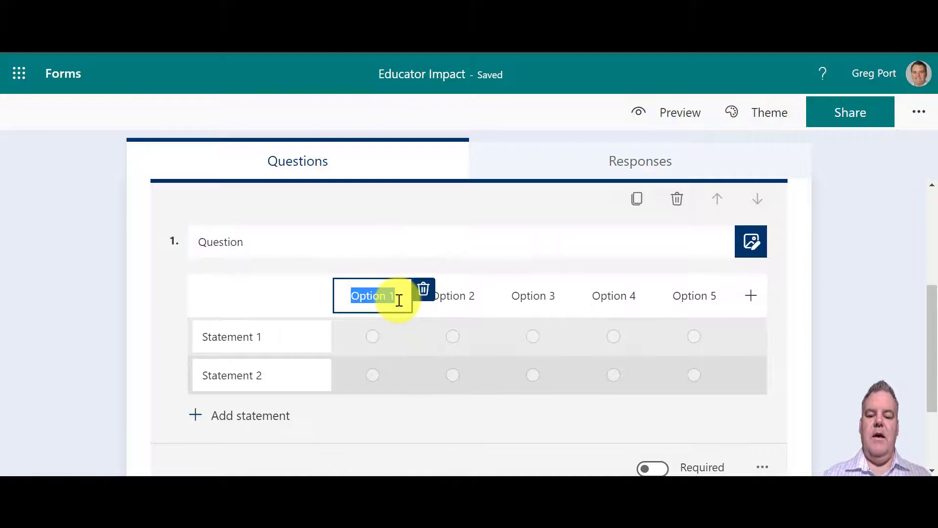
pyautogui.write('Poor')
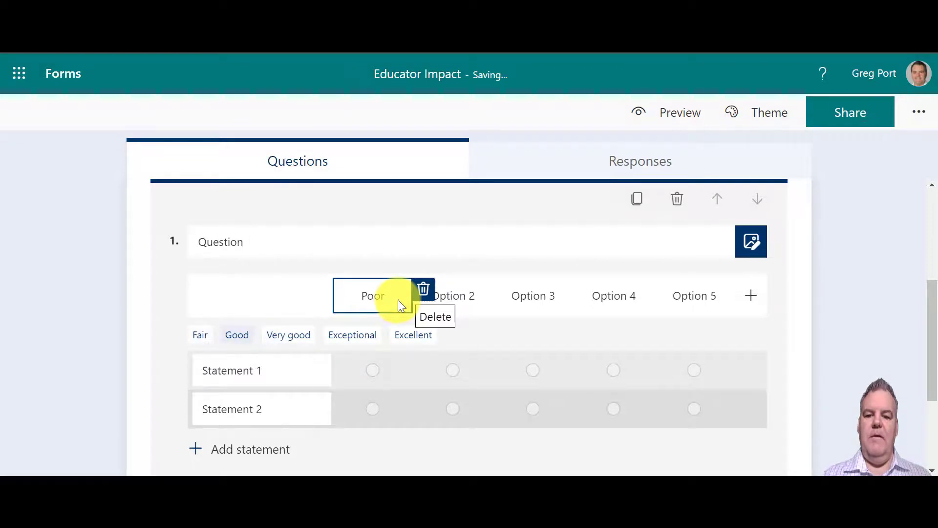
pyautogui.click(202, 339)
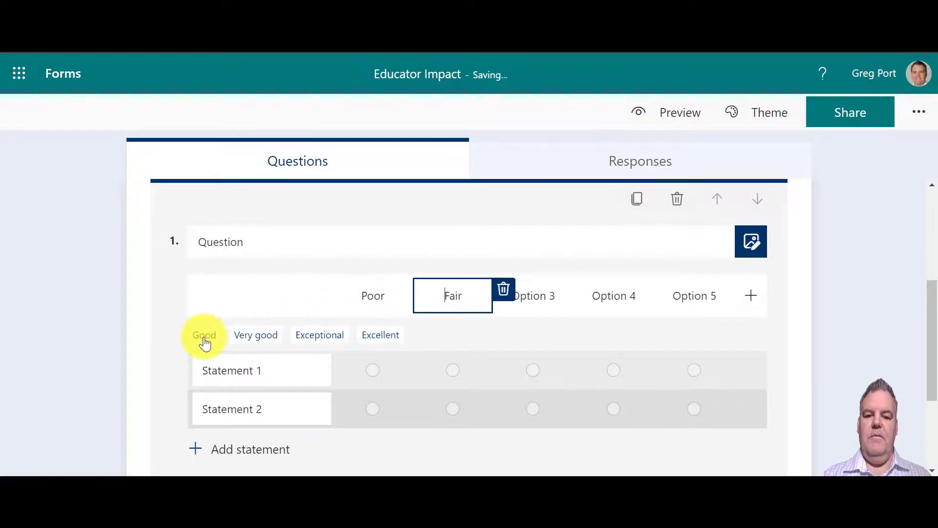
pyautogui.click(205, 341)
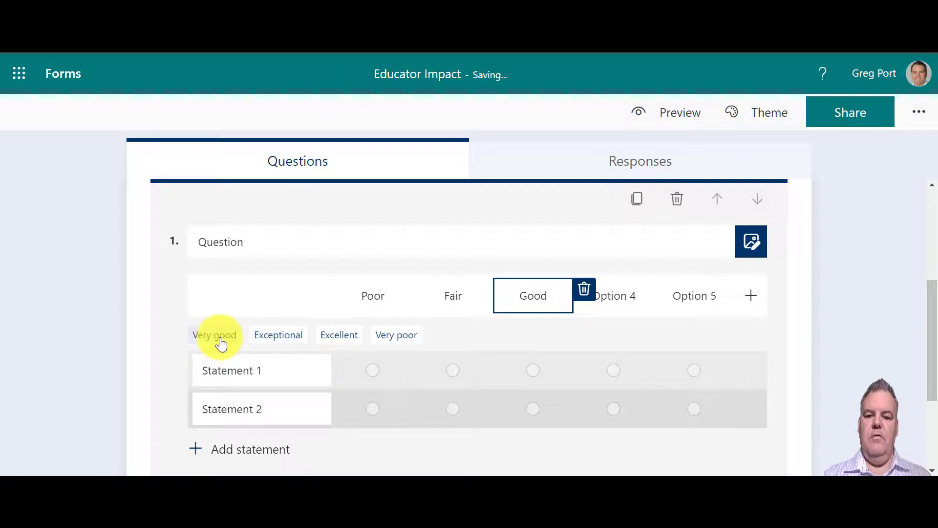
pyautogui.click(221, 343)
pyautogui.click(275, 338)
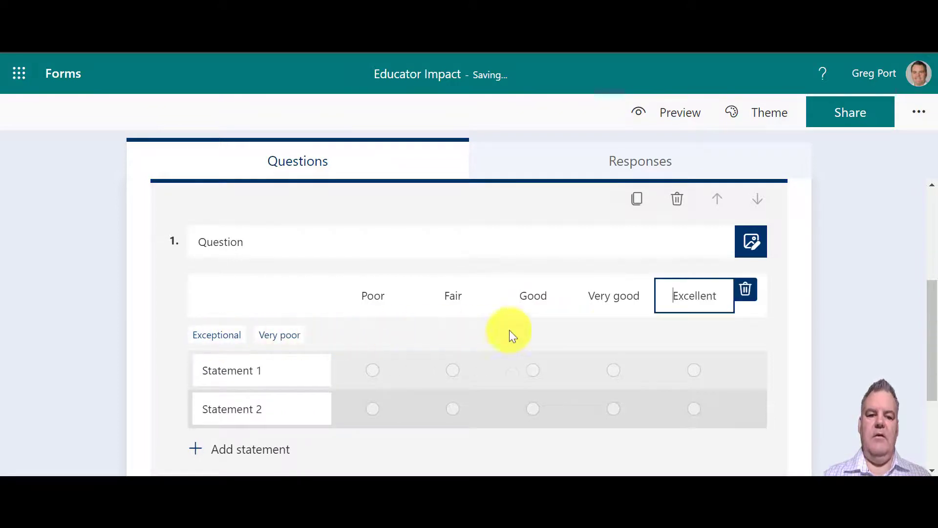
pyautogui.click(810, 321)
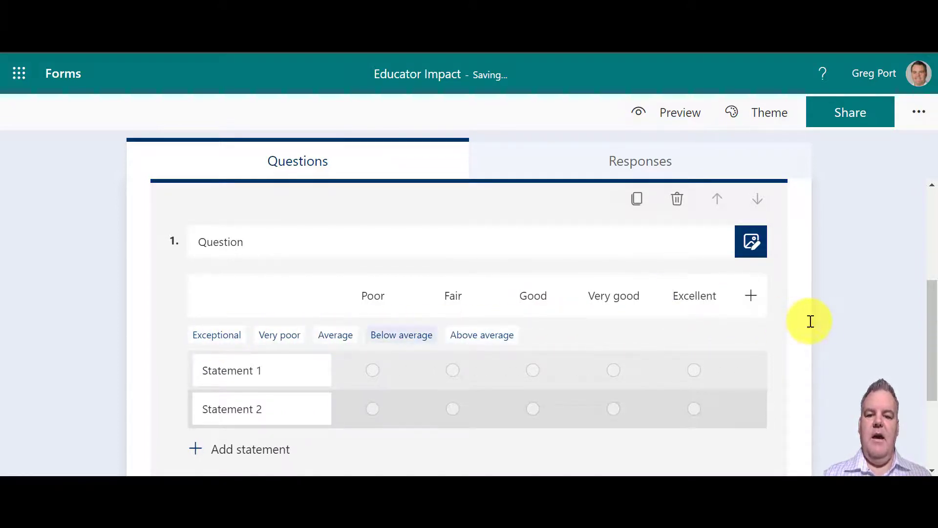
# Step: Name the Likert question's two statements "Service" and "Meal" and finish editing the question
pyautogui.click(281, 375)
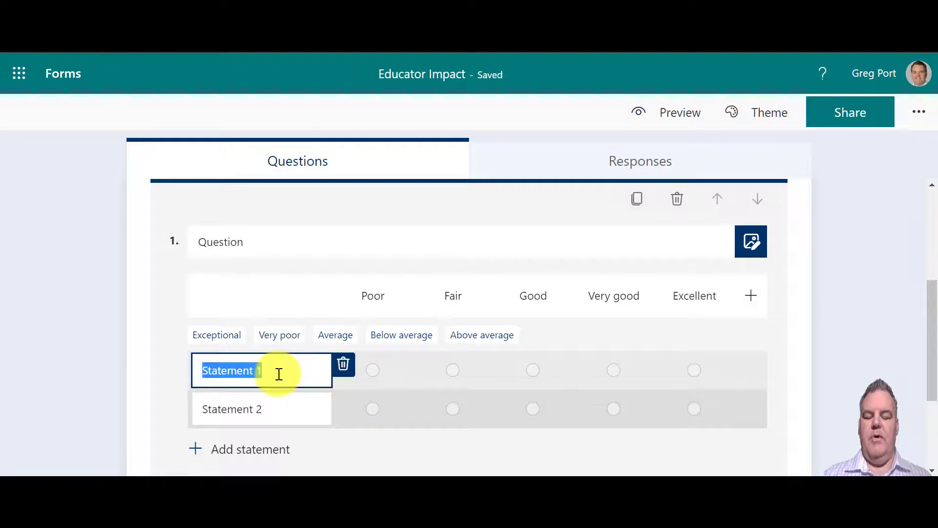
pyautogui.write('Ser')
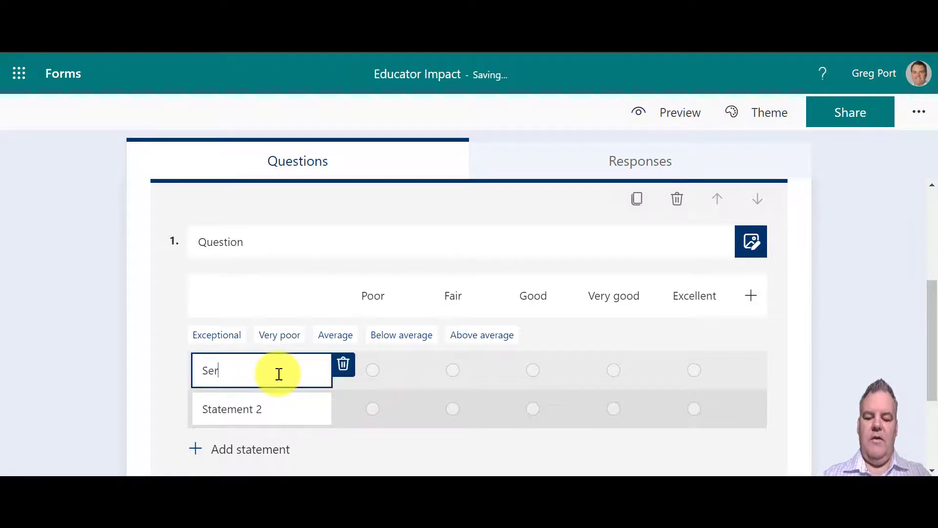
pyautogui.write('vice')
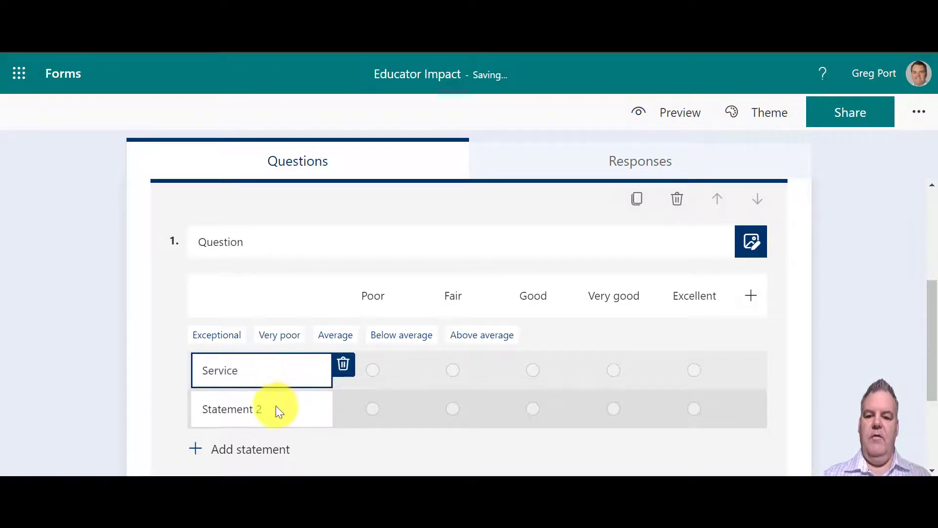
pyautogui.click(278, 409)
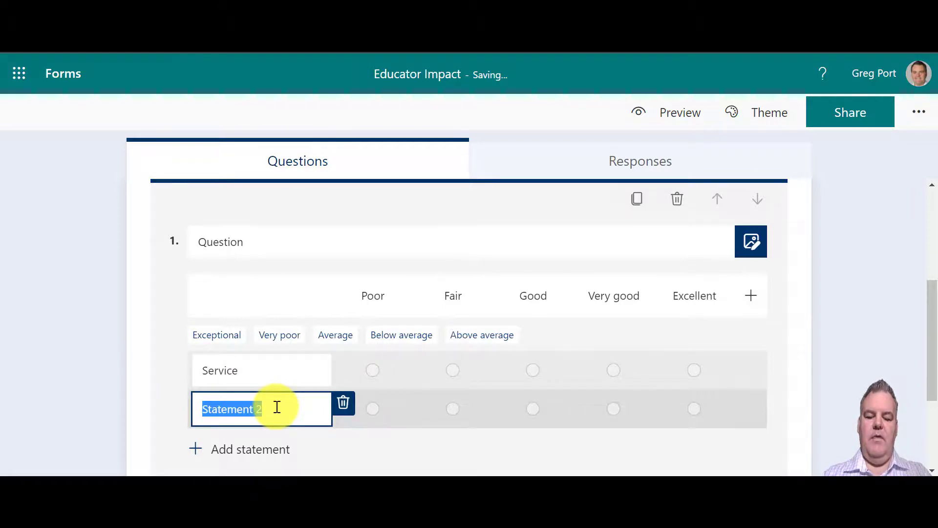
pyautogui.write('Meal')
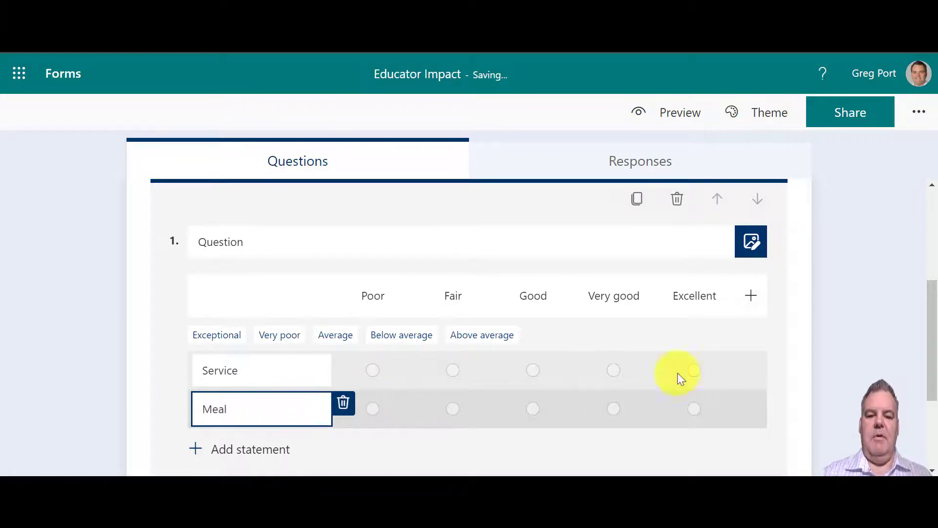
pyautogui.click(866, 357)
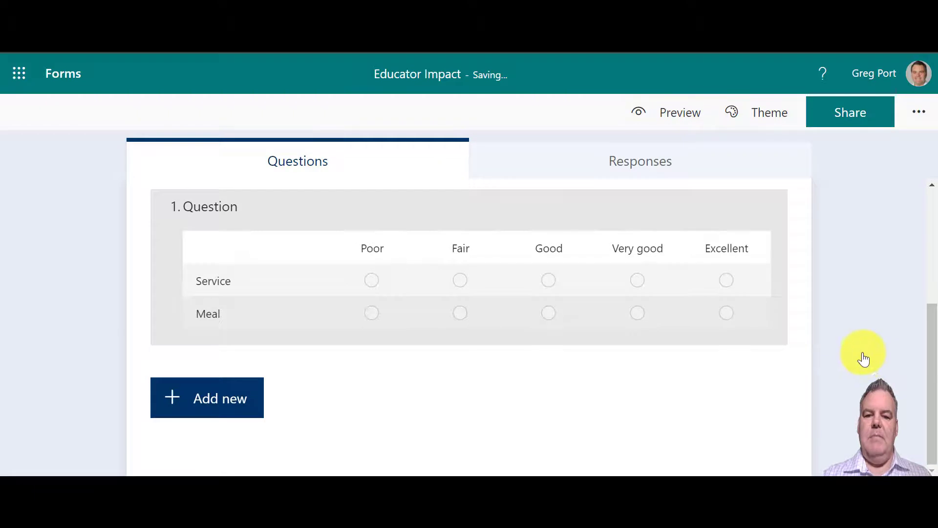
# Step: Preview the form, try rating Service as Good and Meal as Fair, and return to editing
pyautogui.click(675, 113)
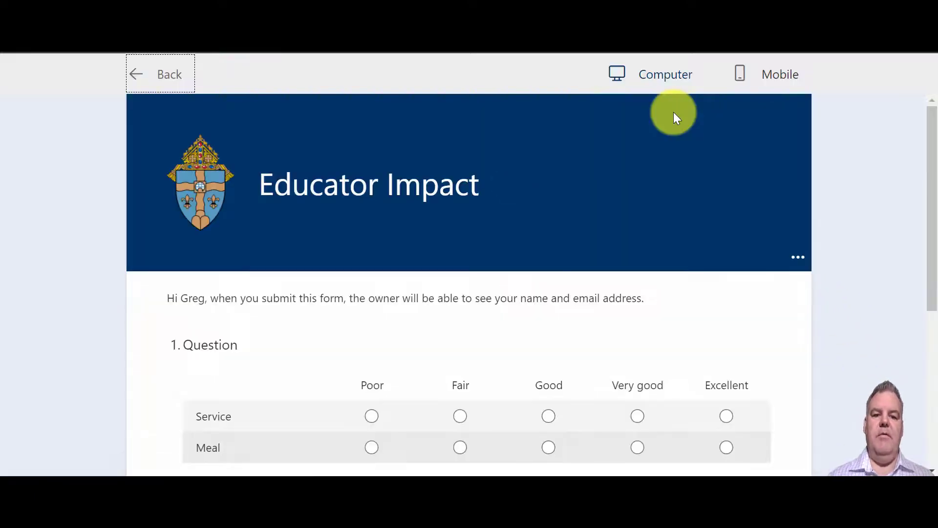
pyautogui.scroll(-3, 650, 137)
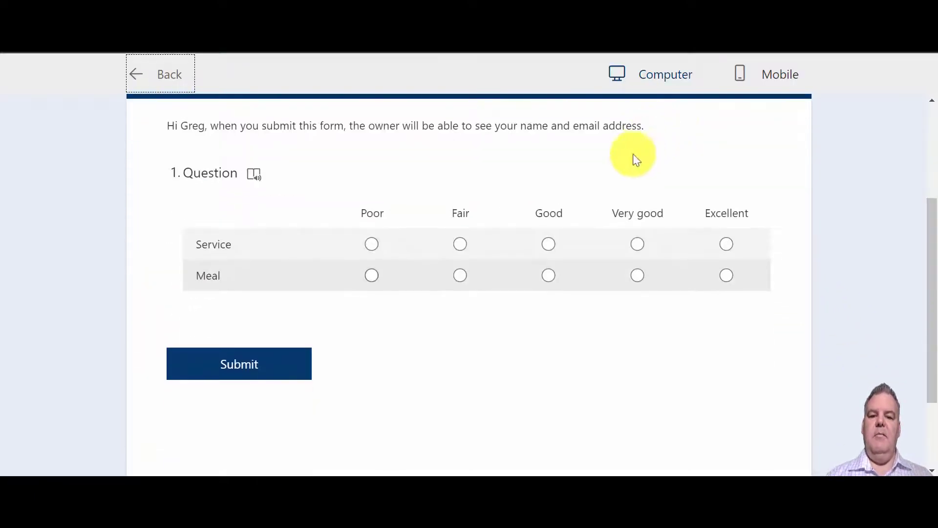
pyautogui.click(548, 244)
pyautogui.click(460, 275)
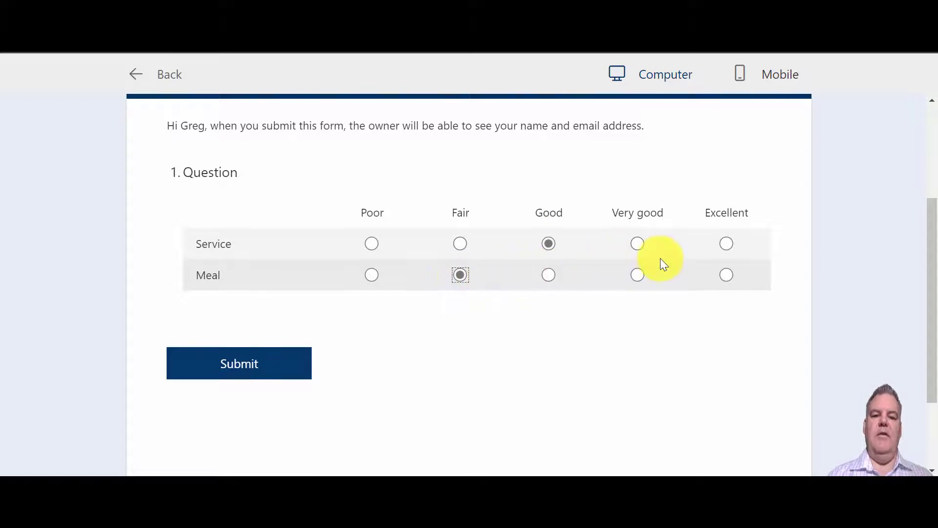
pyautogui.click(138, 79)
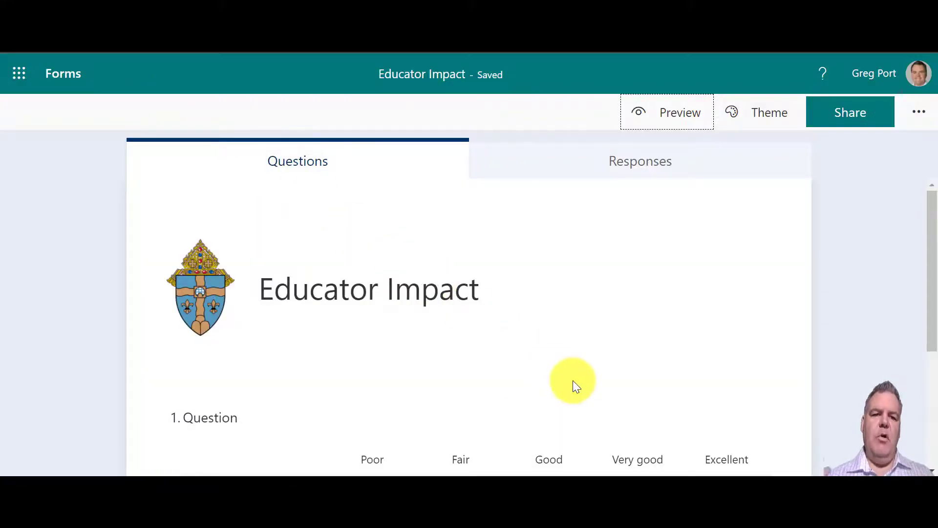
# Step: Add a third statement named "Venue" to the Likert question
pyautogui.scroll(-3, 572, 381)
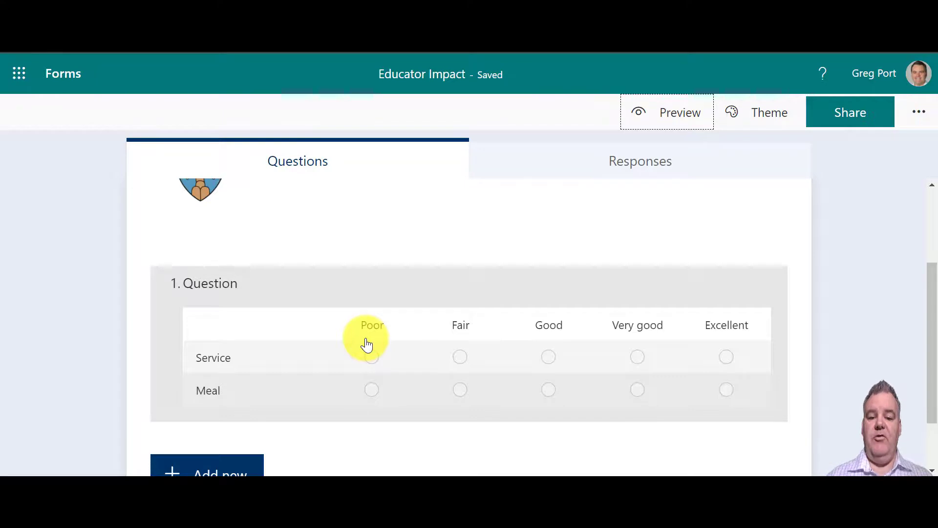
pyautogui.click(314, 374)
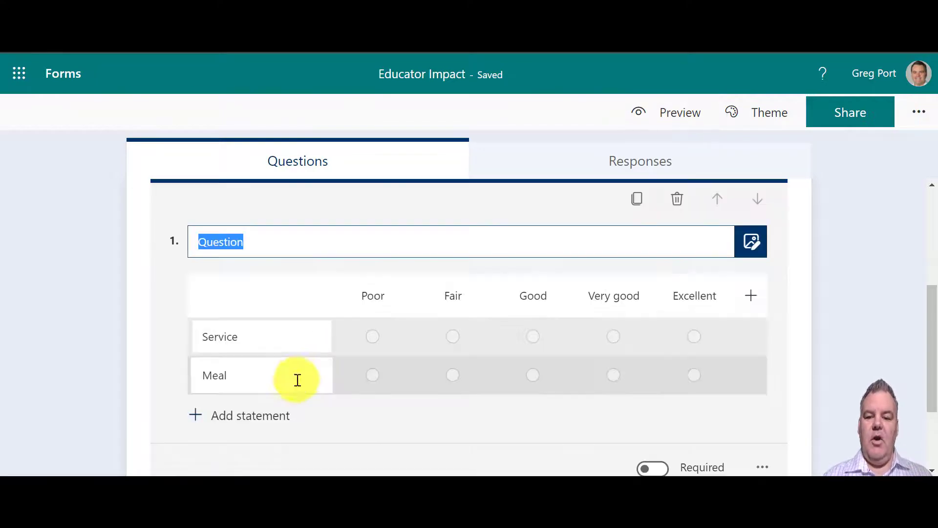
pyautogui.click(225, 420)
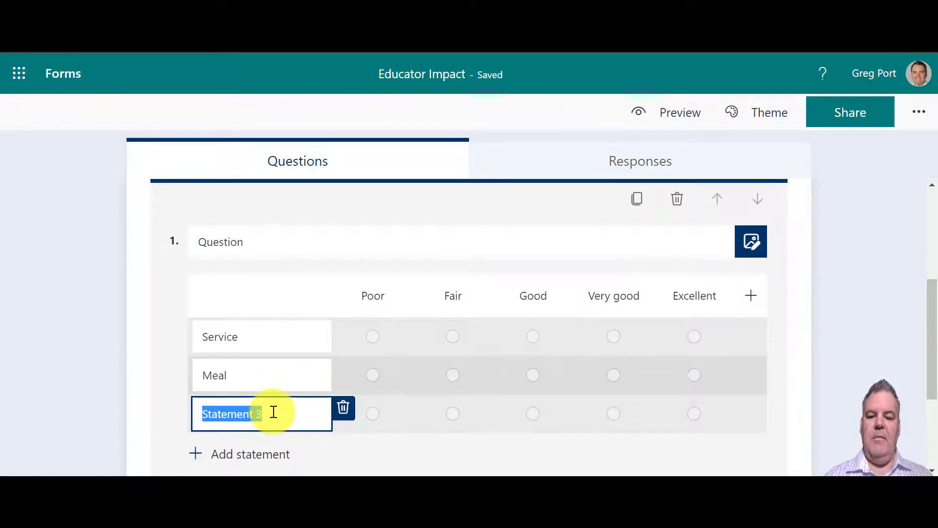
pyautogui.write('Venue')
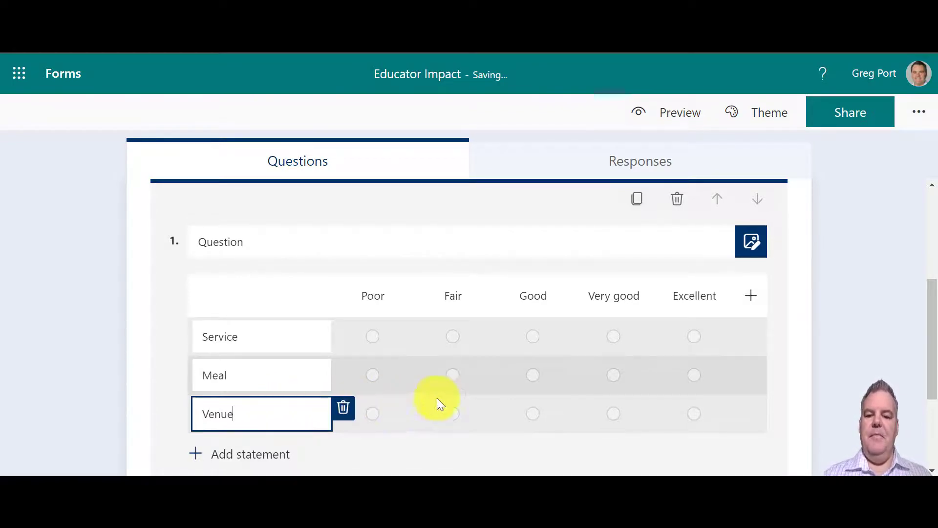
pyautogui.click(786, 372)
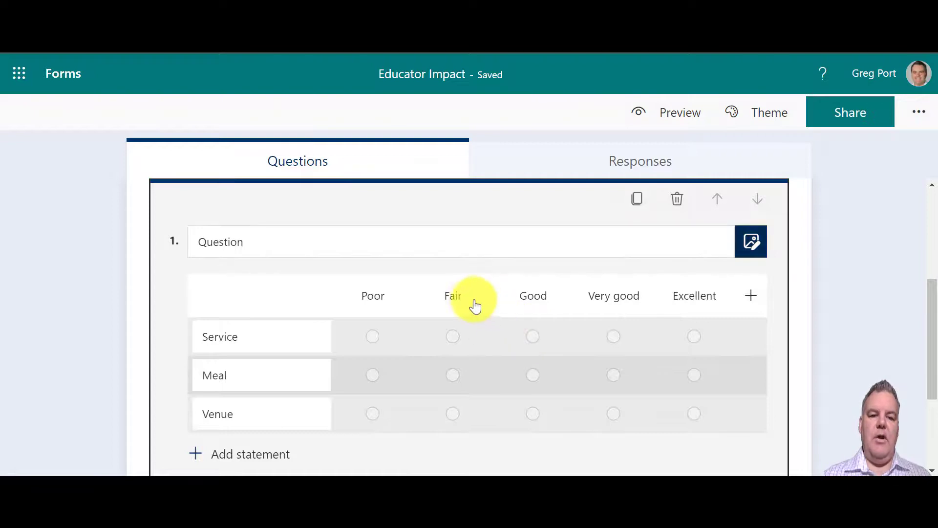
# Step: Make the Likert question required, look at its further settings, and preview the form
pyautogui.scroll(-3, 472, 301)
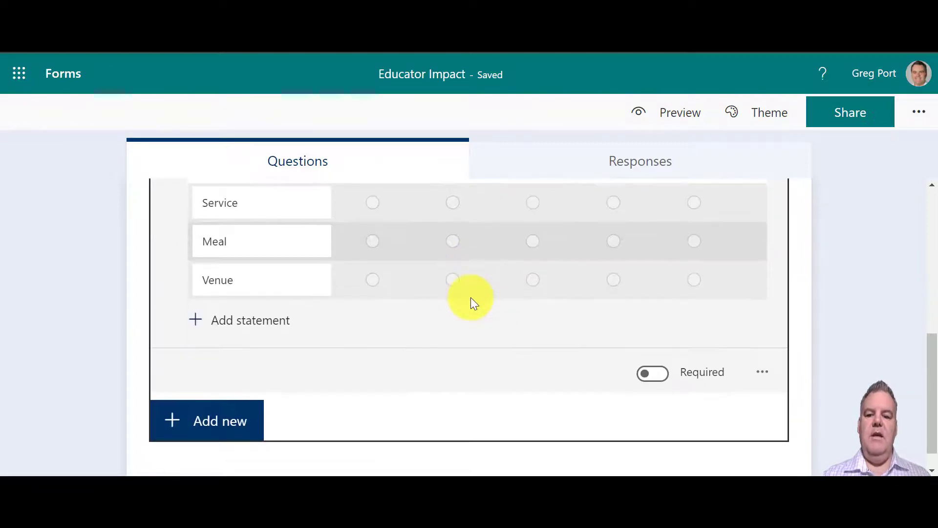
pyautogui.click(654, 373)
pyautogui.click(761, 372)
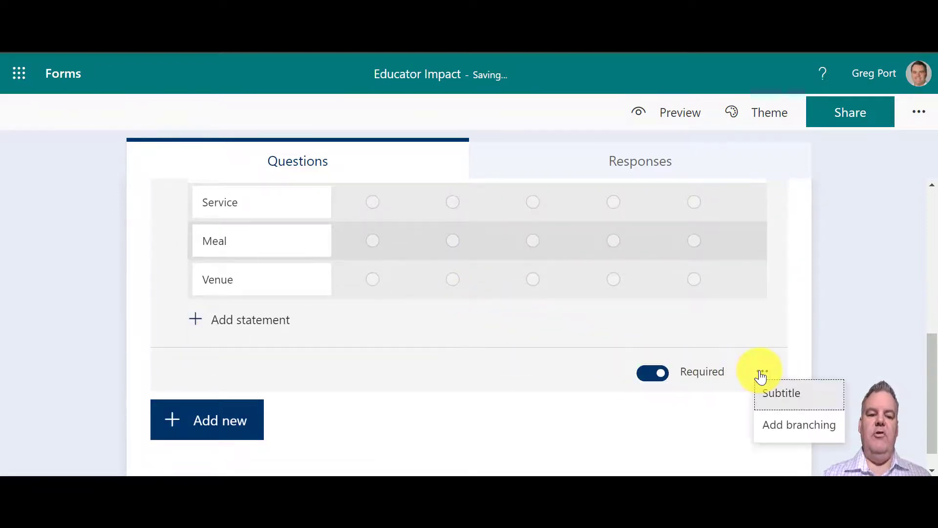
pyautogui.click(435, 365)
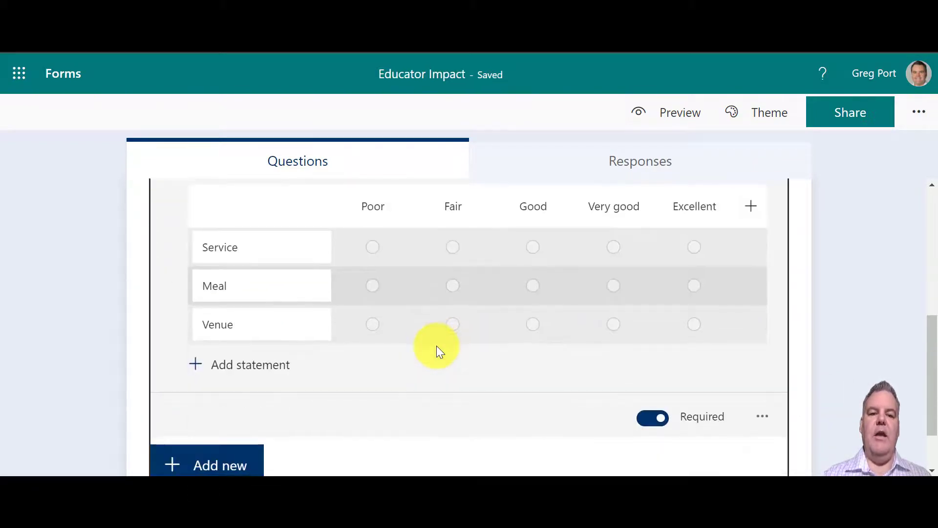
pyautogui.click(674, 110)
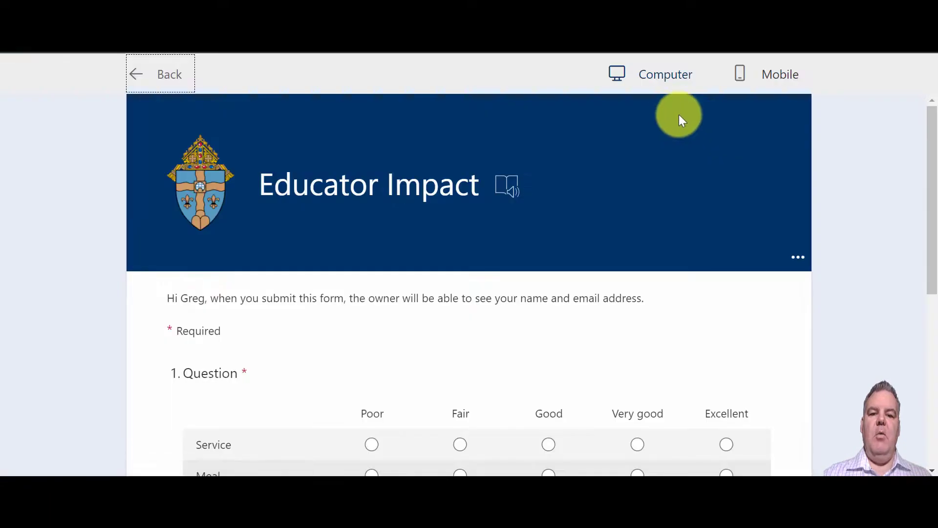
# Step: Look at the preview header's further options and have the question read aloud in Immersive Reader, closing the reader when done
pyautogui.click(797, 260)
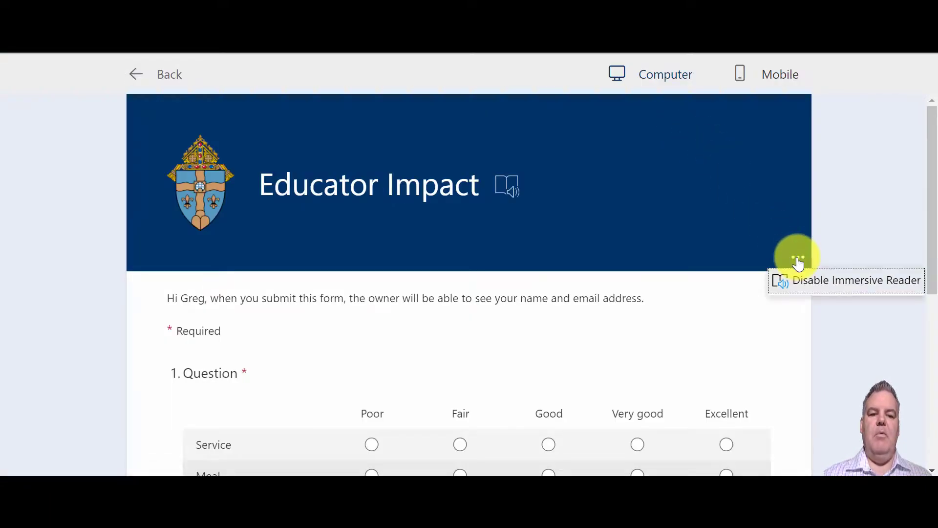
pyautogui.click(646, 242)
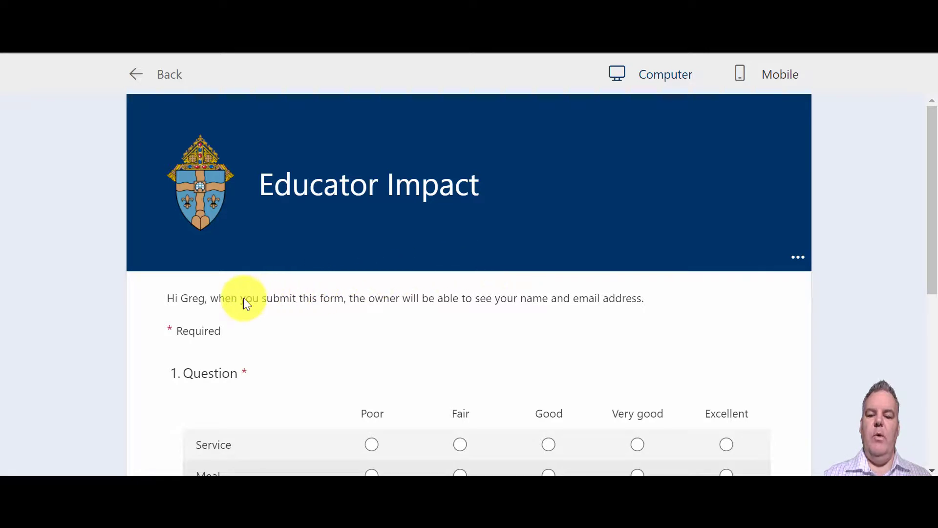
pyautogui.scroll(-3, 247, 303)
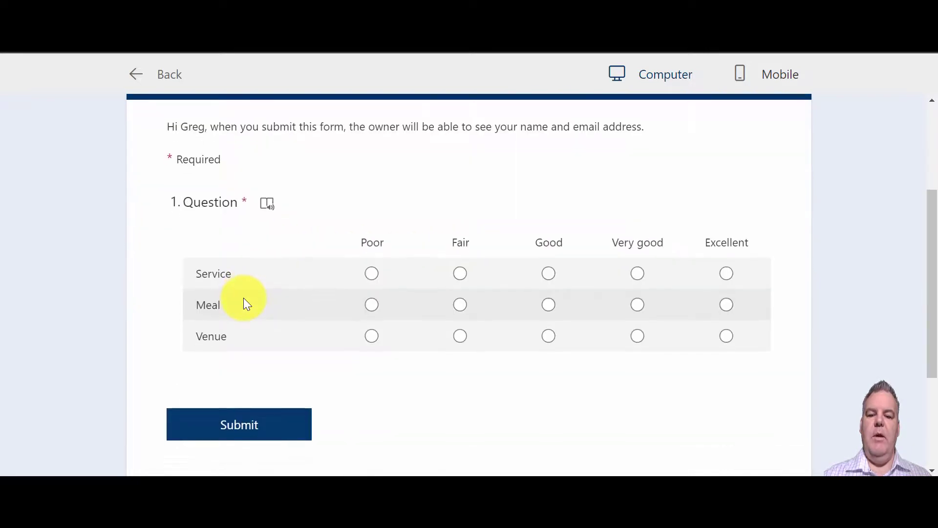
pyautogui.click(266, 207)
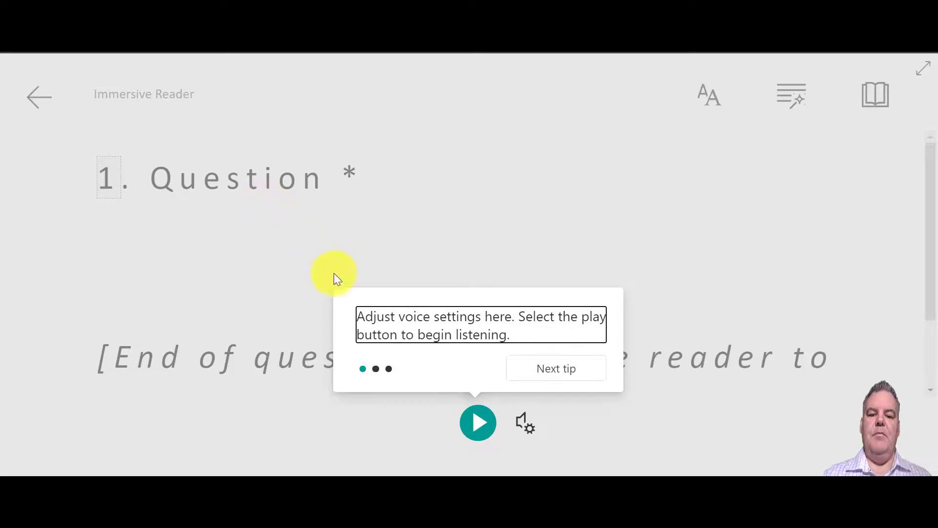
pyautogui.click(478, 425)
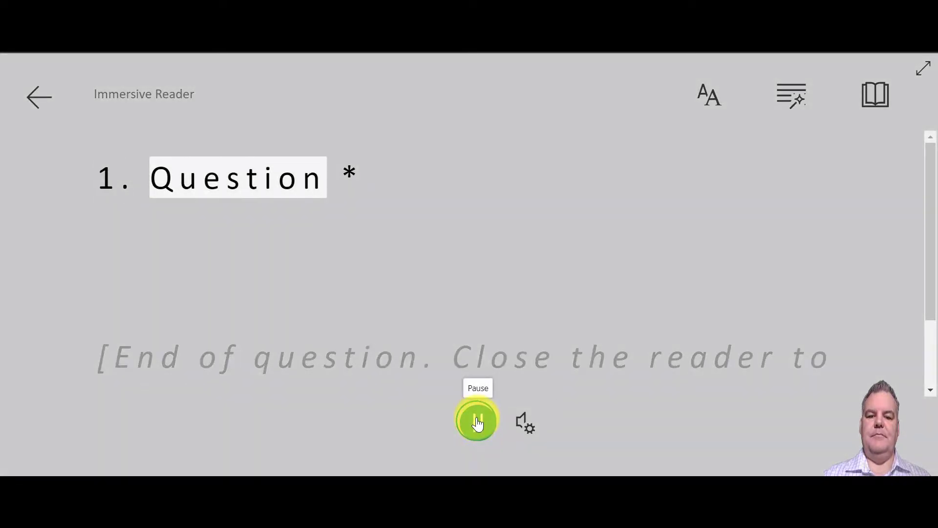
pyautogui.click(478, 423)
pyautogui.click(41, 98)
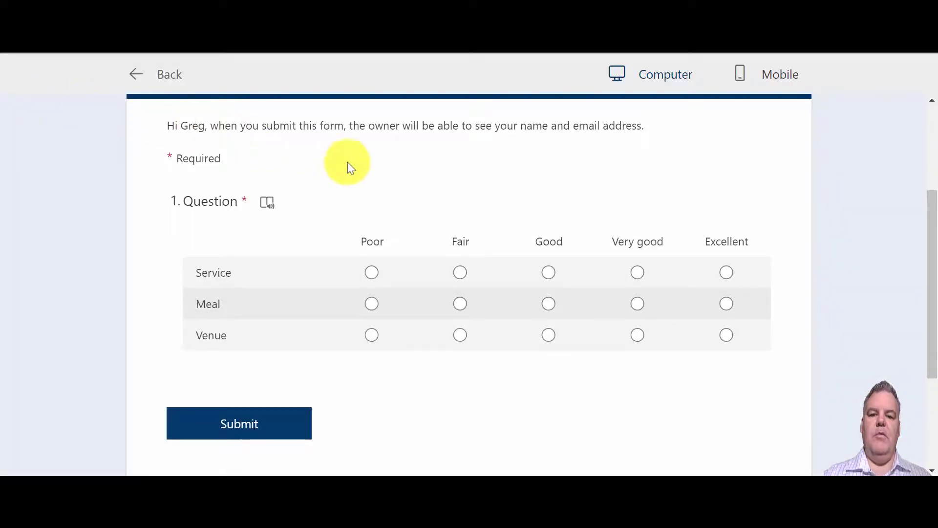
pyautogui.scroll(4, 532, 204)
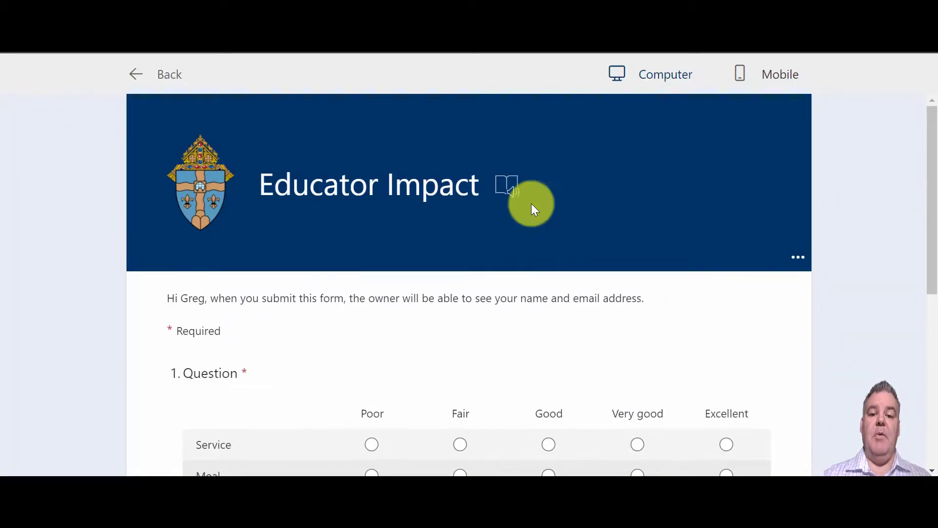
# Step: Leave the preview and set the form's sharing so that anyone can respond
pyautogui.click(136, 76)
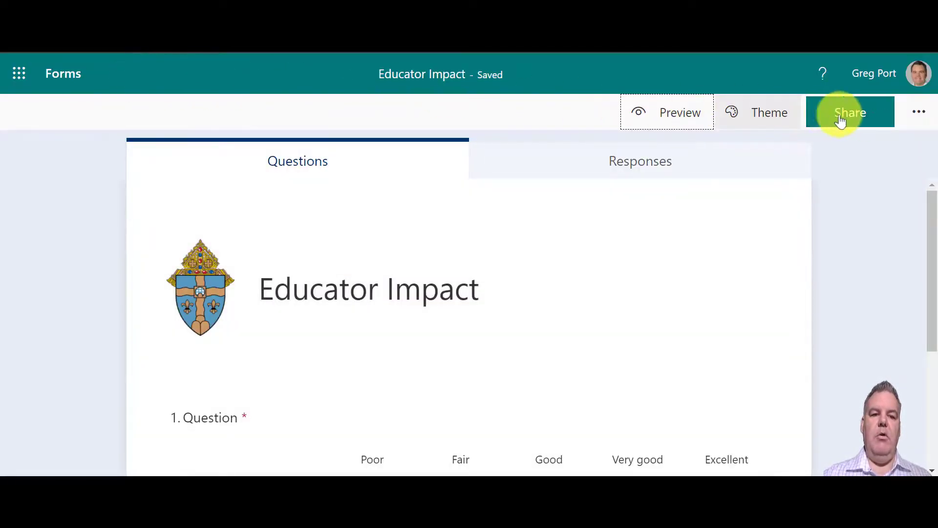
pyautogui.click(852, 119)
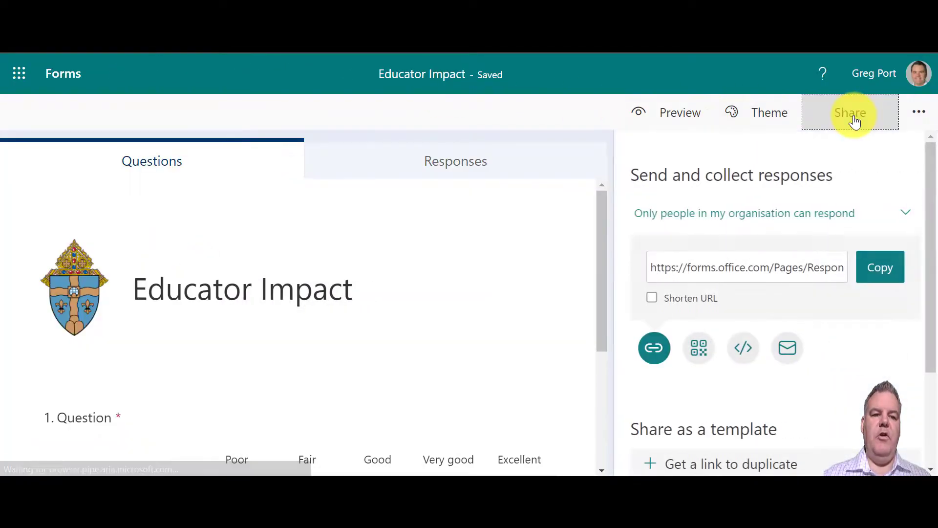
pyautogui.click(901, 215)
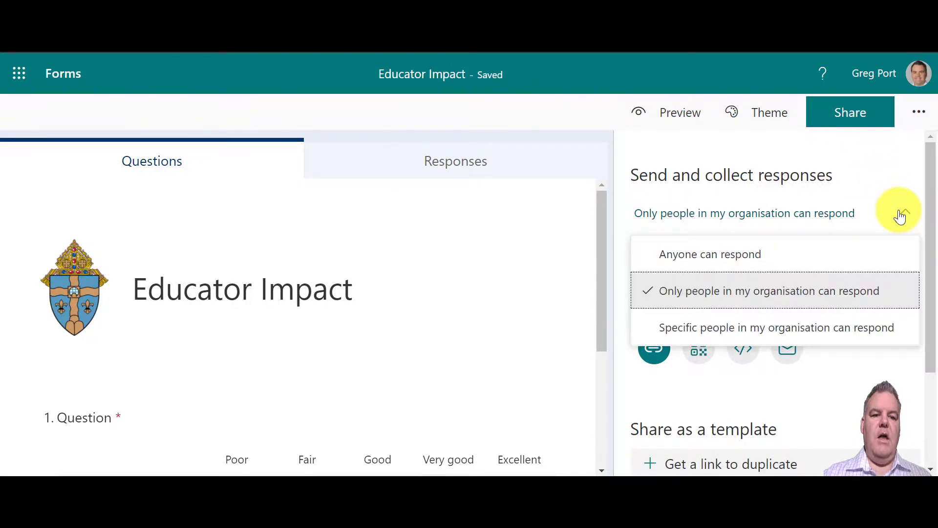
pyautogui.click(714, 255)
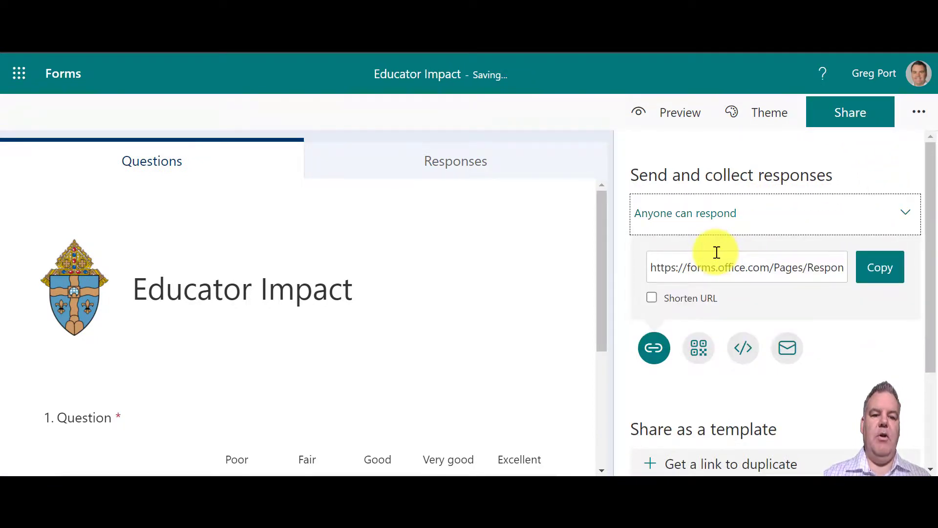
# Step: Try restricting responses to specific people in the organisation and switch back to letting anyone respond
pyautogui.click(759, 225)
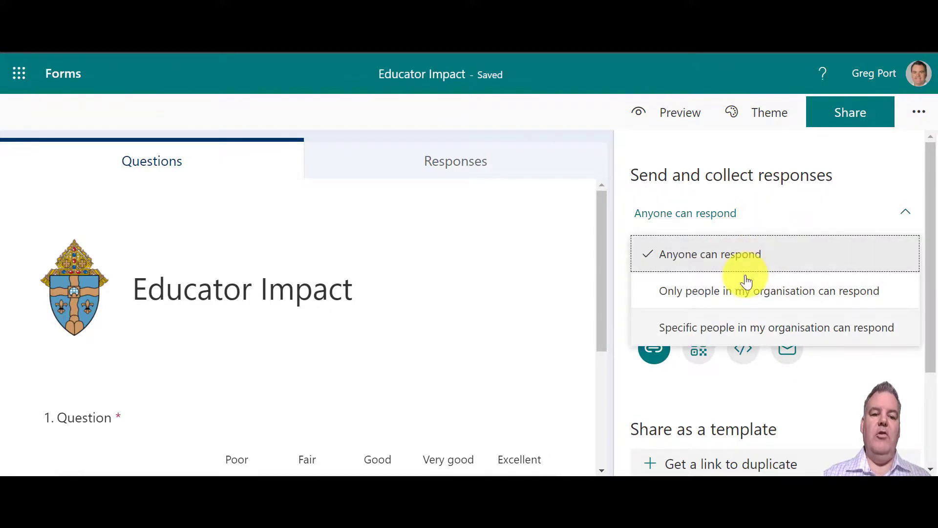
pyautogui.click(773, 326)
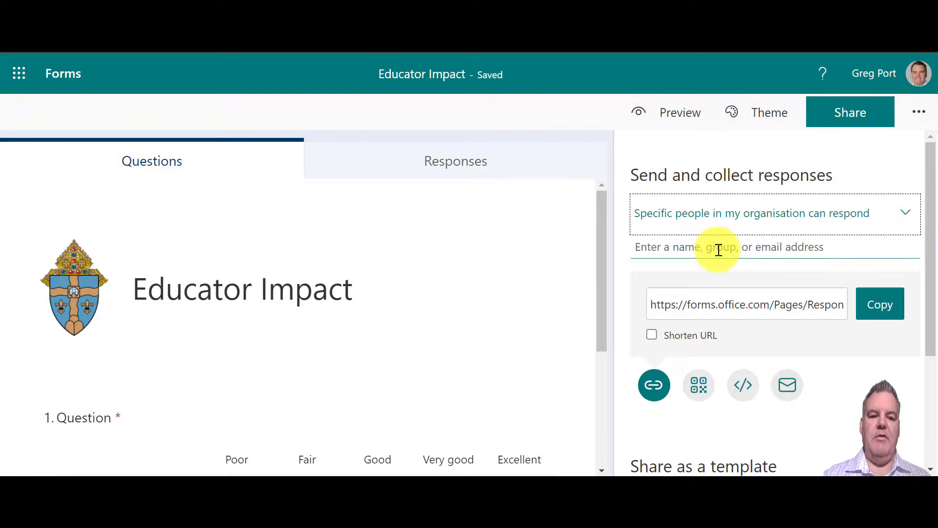
pyautogui.click(822, 215)
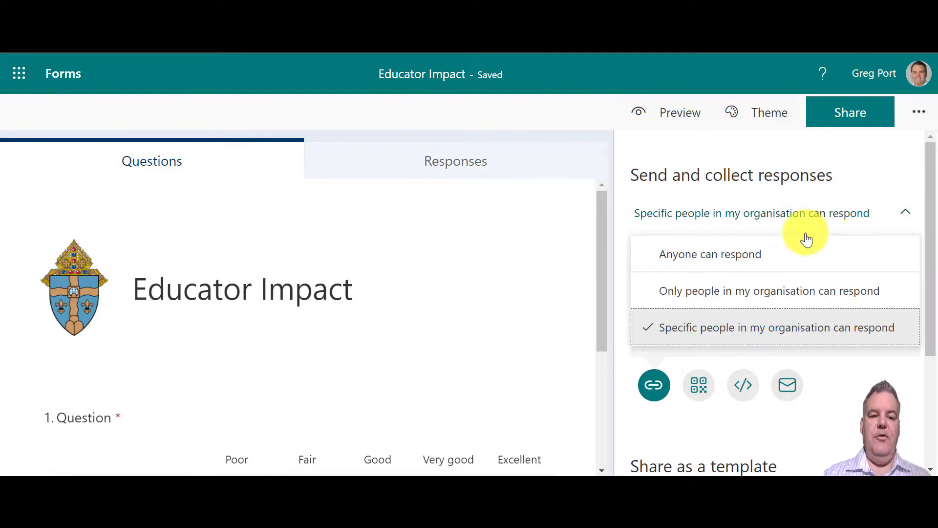
pyautogui.click(786, 258)
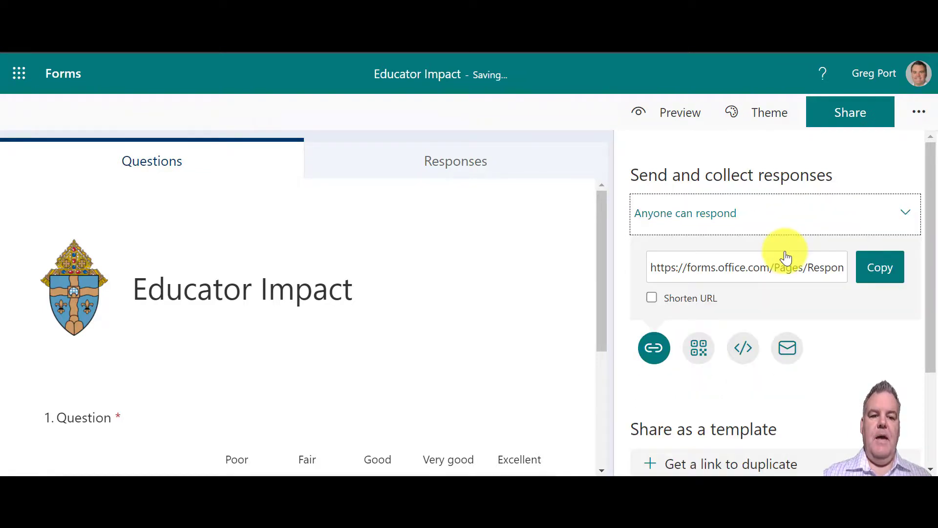
# Step: Shorten the form's response URL and copy the link
pyautogui.click(663, 300)
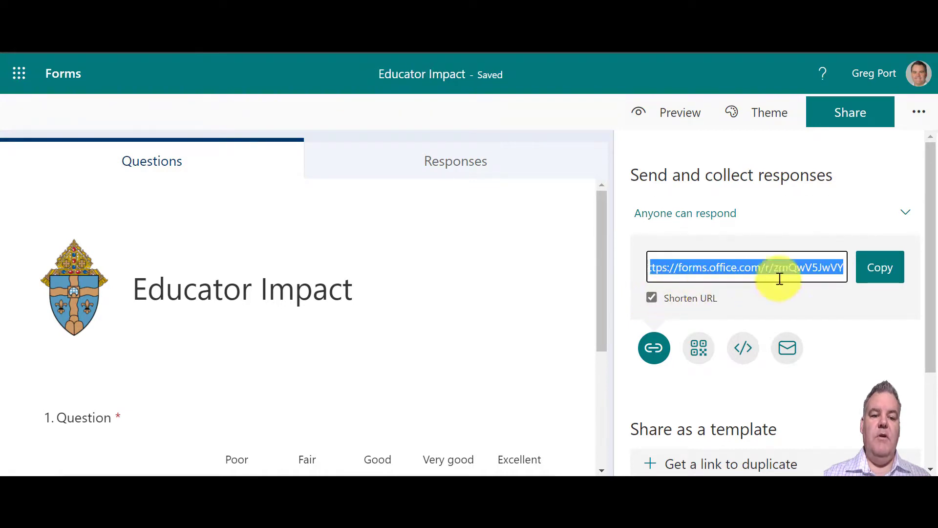
pyautogui.click(871, 268)
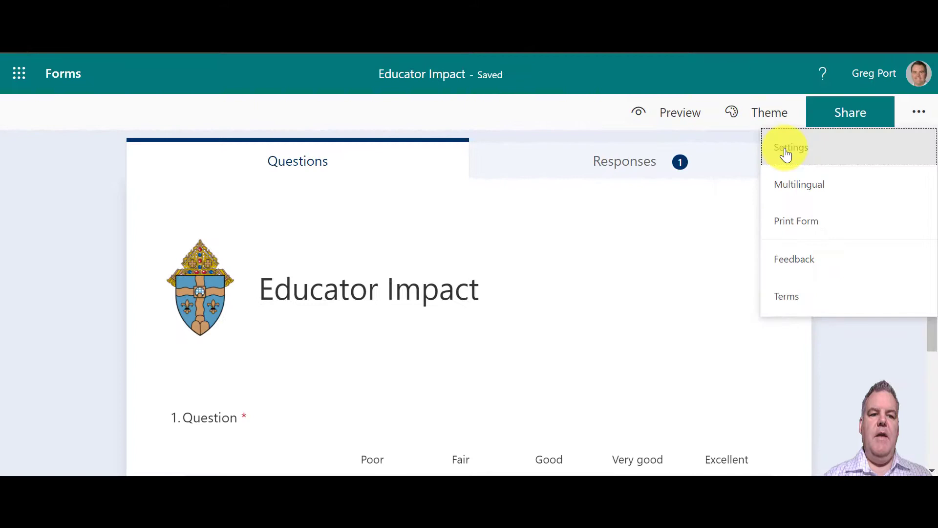
# Step: In the form's settings, allow receipt of responses after submission and enable email notification of each response
pyautogui.click(784, 153)
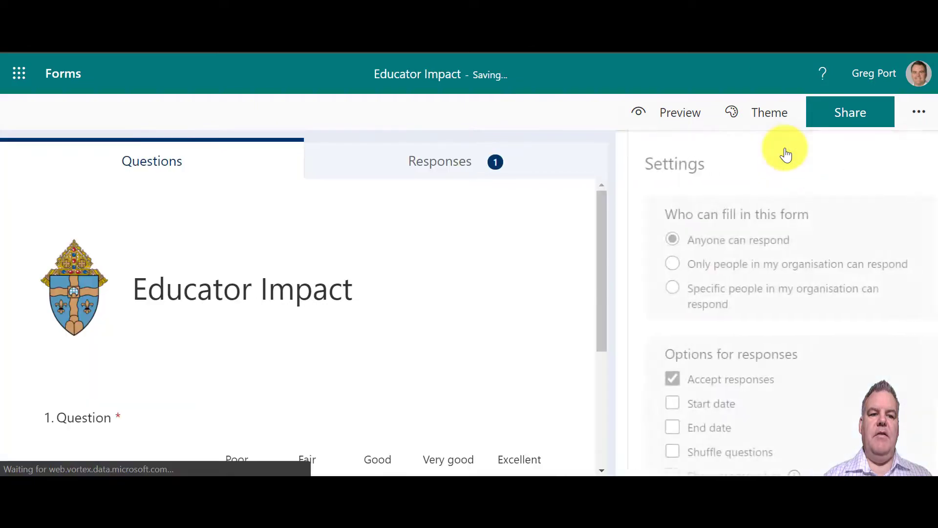
pyautogui.scroll(-2, 838, 279)
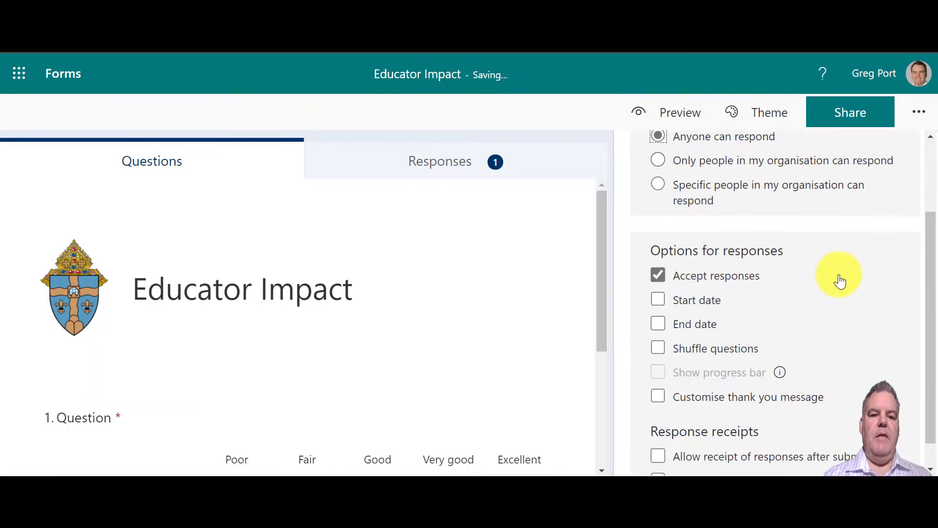
pyautogui.scroll(-1, 842, 282)
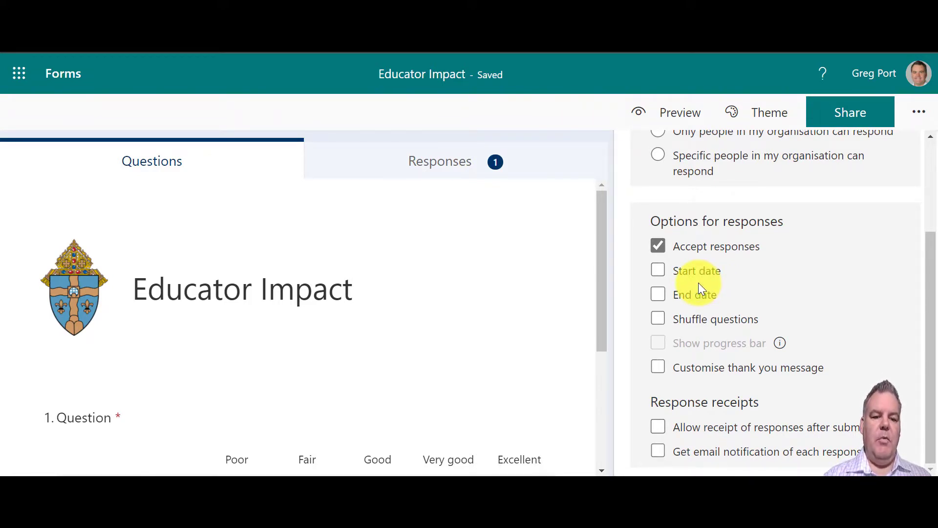
pyautogui.click(657, 428)
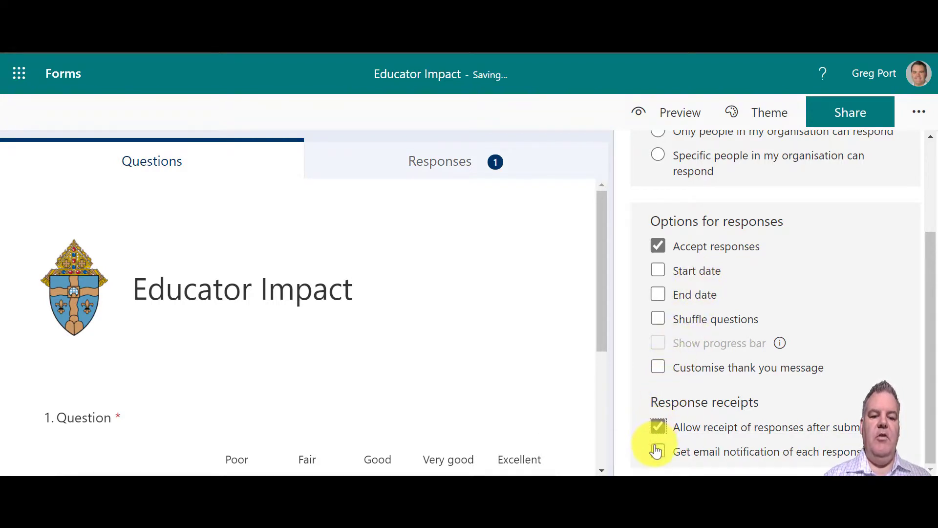
pyautogui.click(656, 450)
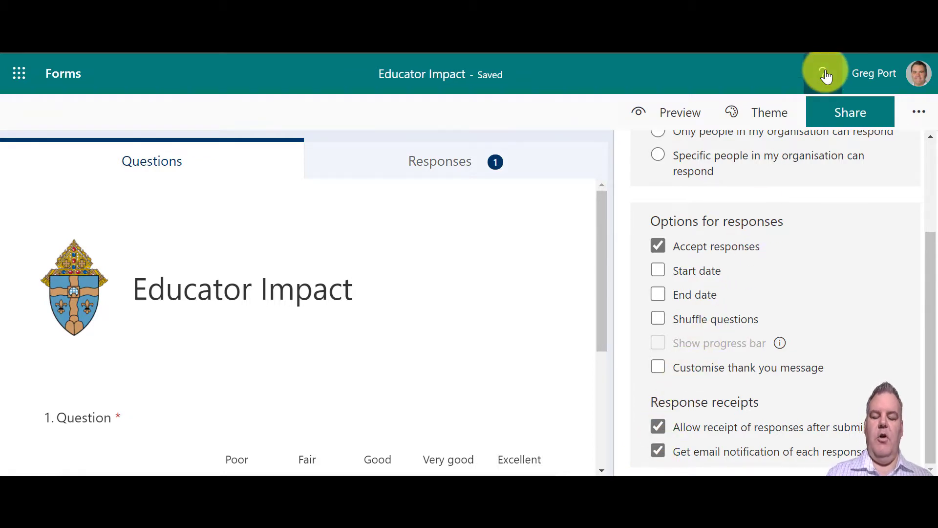
# Step: Reload the live form, submit ratings of Fair for Service, Very good for Meal and Fair for Venue, and request a printout or PDF of the answers
pyautogui.hotkey('alt', 'Tab')
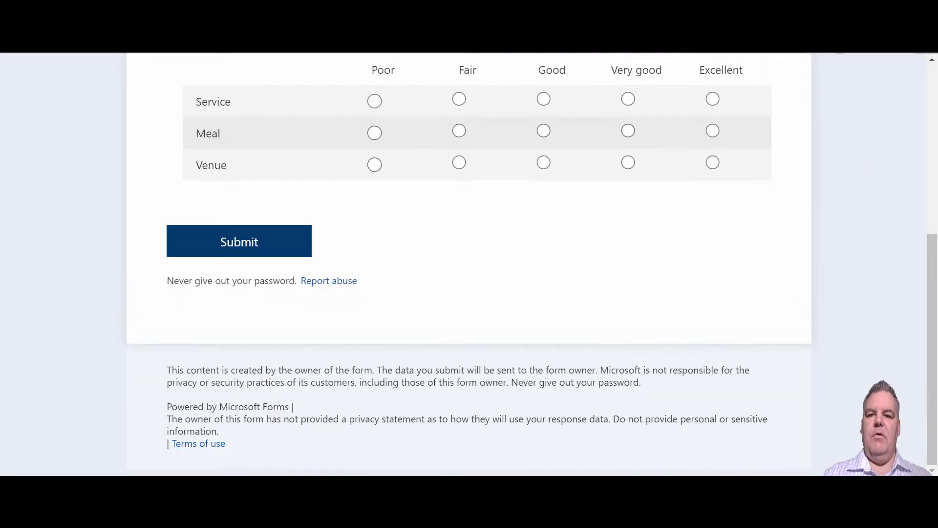
pyautogui.press('F5')
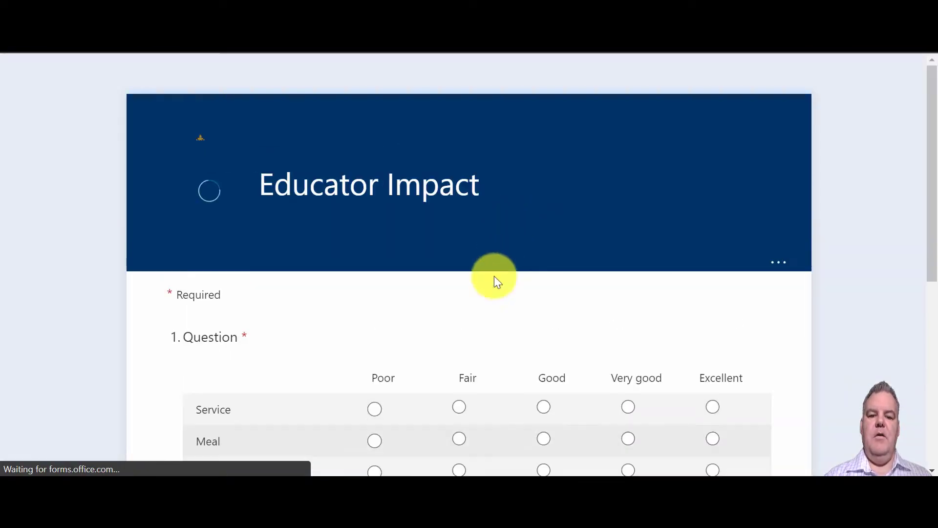
pyautogui.click(459, 407)
pyautogui.click(629, 439)
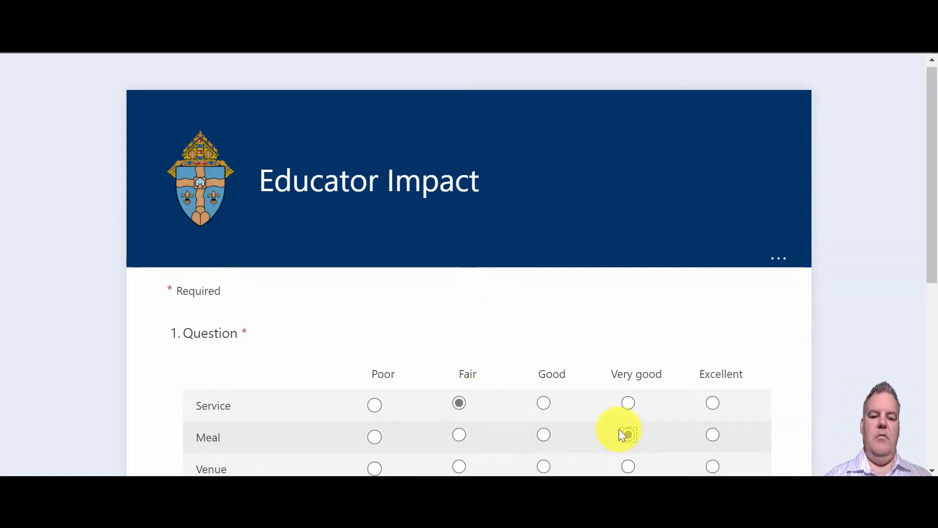
pyautogui.scroll(-5, 619, 432)
pyautogui.click(457, 218)
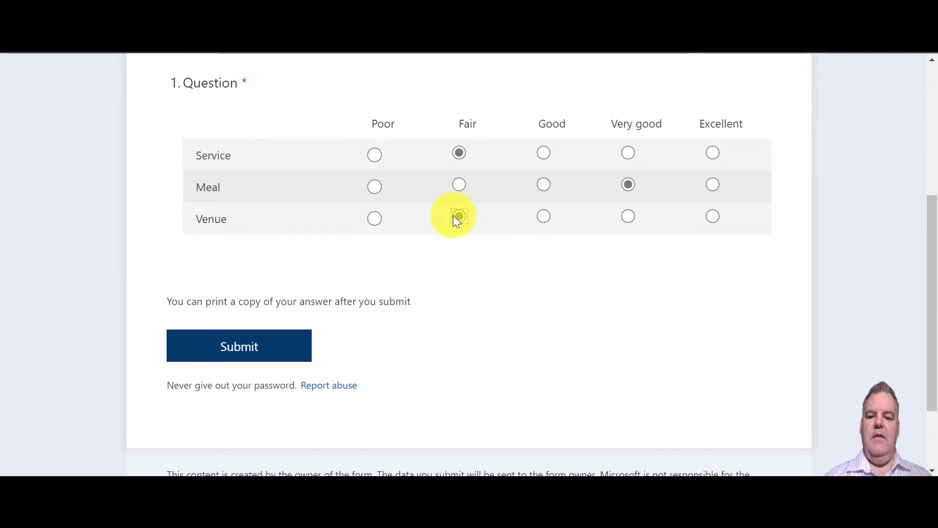
pyautogui.click(255, 348)
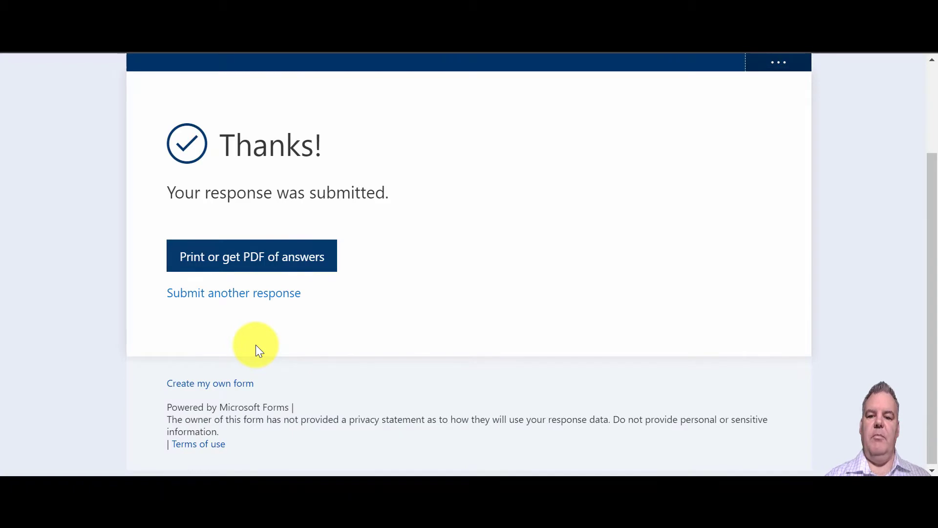
pyautogui.click(258, 263)
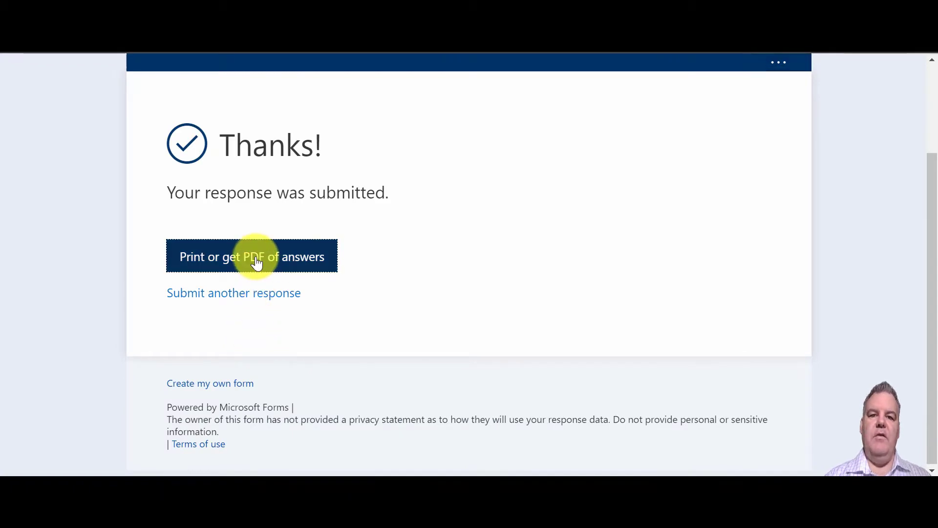